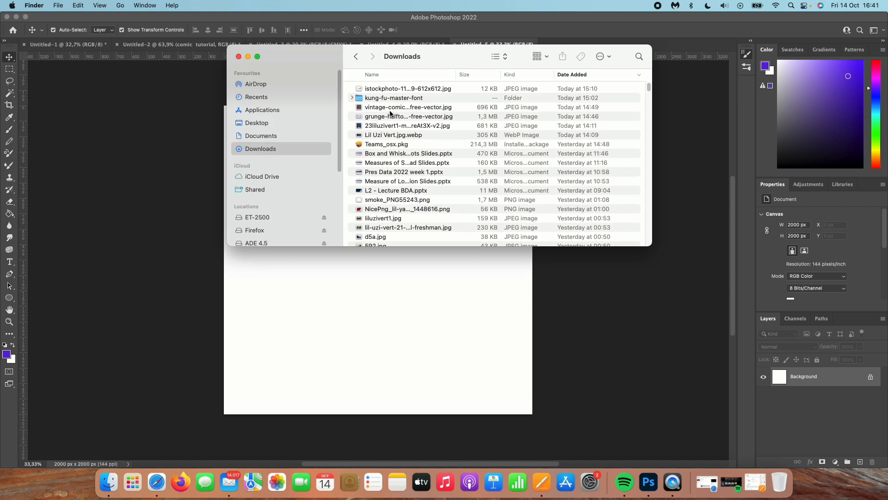
# Place 23liluzivert1-mediumSquareAt3X-v2.jpg from the Downloads folder on the blank canvas and enlarge it to nearly fill the page.
pyautogui.moveTo(378, 126); pyautogui.dragTo(341, 307)
pyautogui.moveTo(444, 190); pyautogui.dragTo(573, 167)
pyautogui.press('Return')
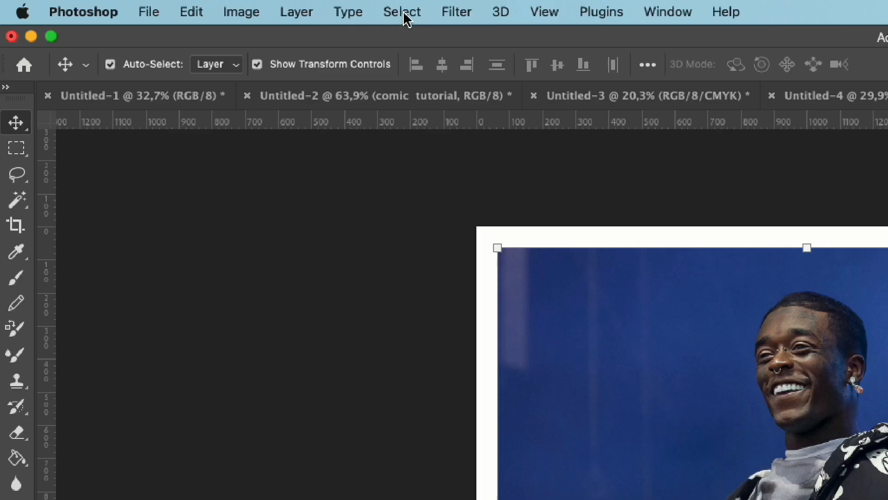
# Cut out the photo's subject onto its own layer using Select Subject and delete the original photo layer.
pyautogui.click(190, 6)
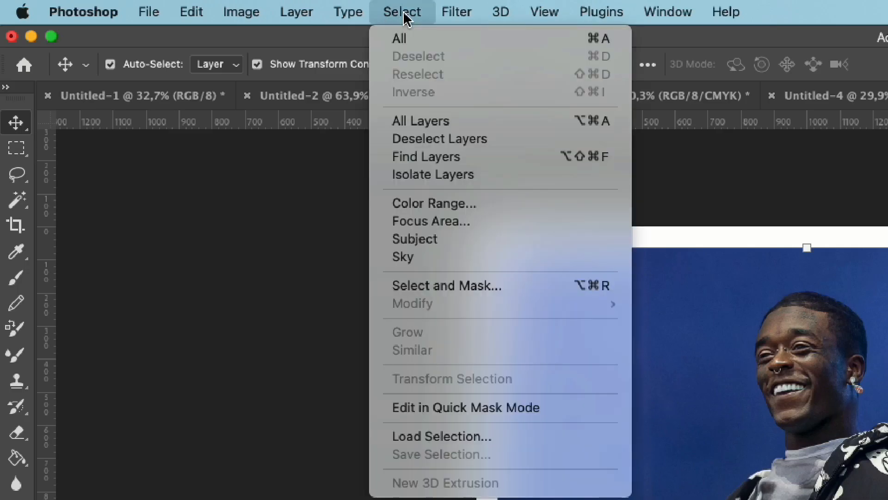
pyautogui.click(481, 238)
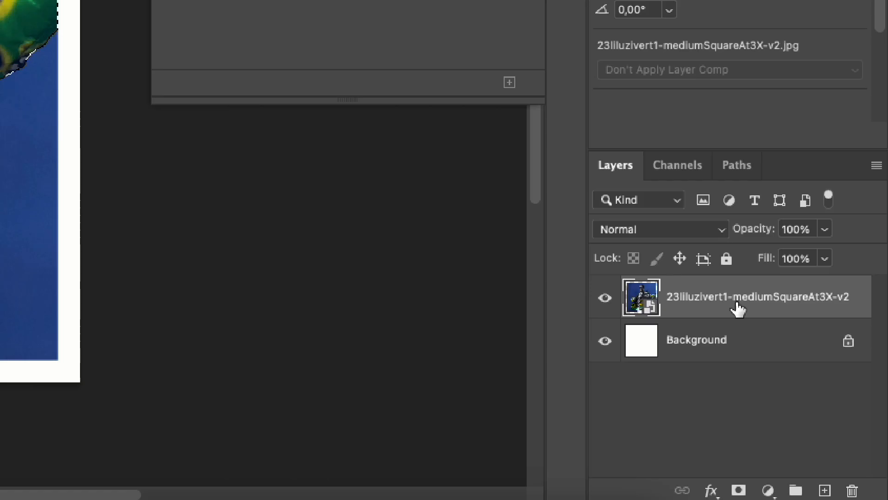
pyautogui.hotkey('ctrl', 'j')
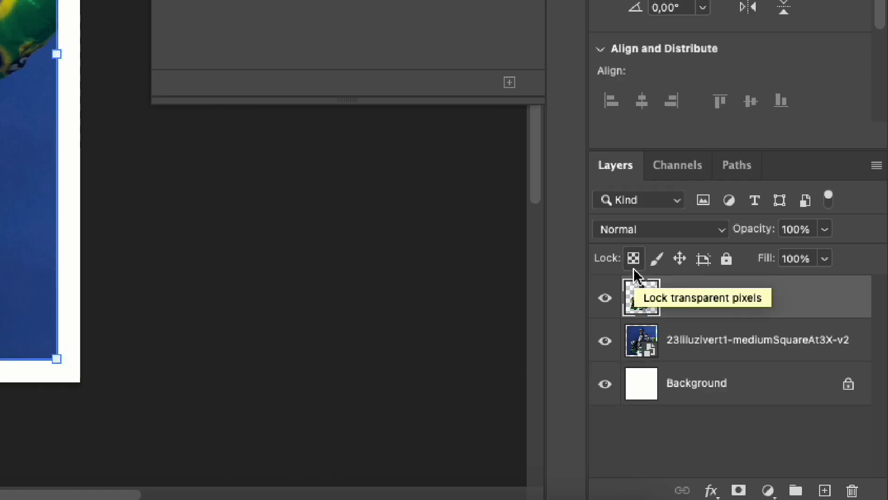
pyautogui.click(694, 333)
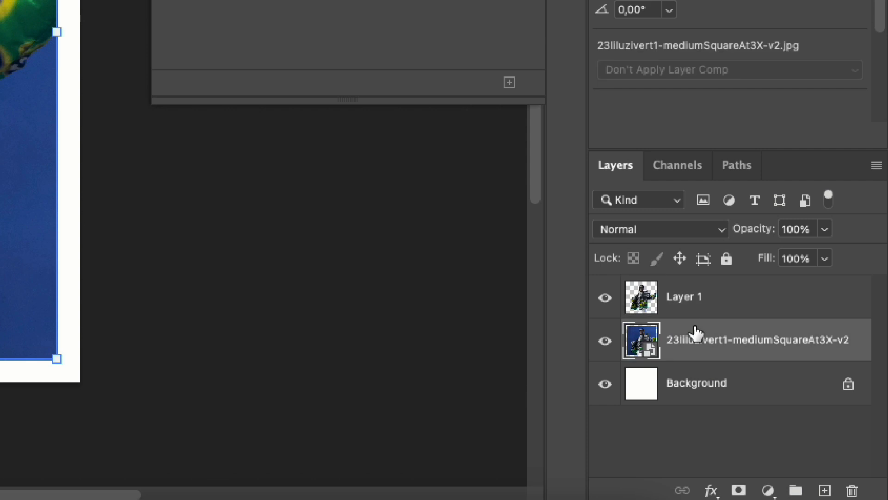
pyautogui.press('Delete')
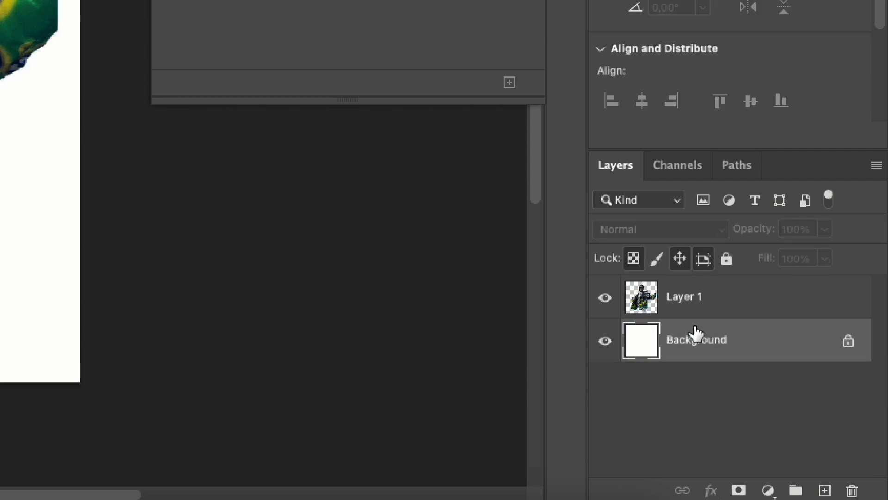
# Apply a Shadows/Highlights adjustment to the cut-out figure with shadows at 35% and highlights at 0%.
pyautogui.click(383, 259)
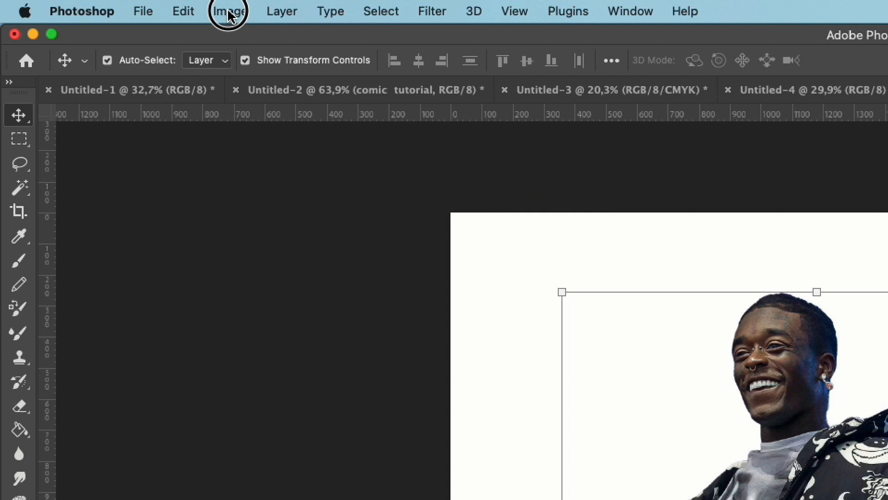
pyautogui.click(114, 5)
pyautogui.moveTo(130, 33)
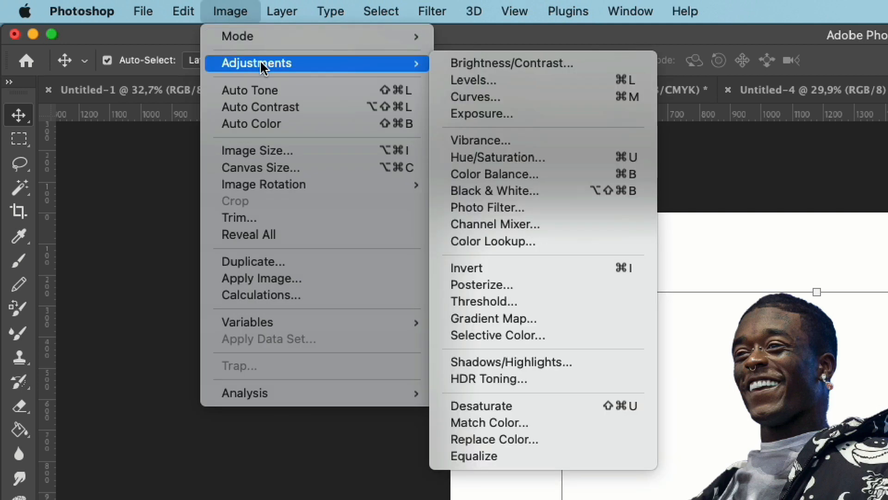
pyautogui.click(537, 365)
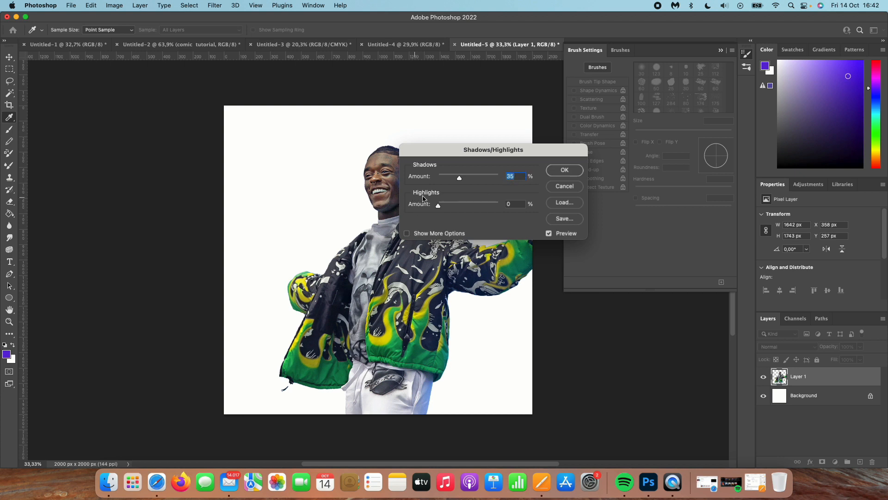
pyautogui.click(560, 174)
pyautogui.press('v')
# Apply the Oil Paint filter to the figure with stylization 0.1, cleanliness 10.0, scale 0.8, bristle detail 0.0 and shine 1.3.
pyautogui.click(221, 7)
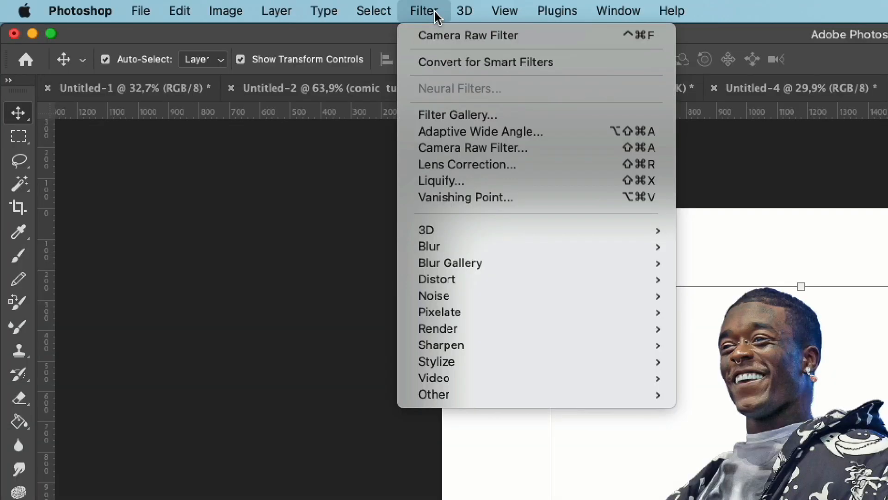
pyautogui.moveTo(497, 362)
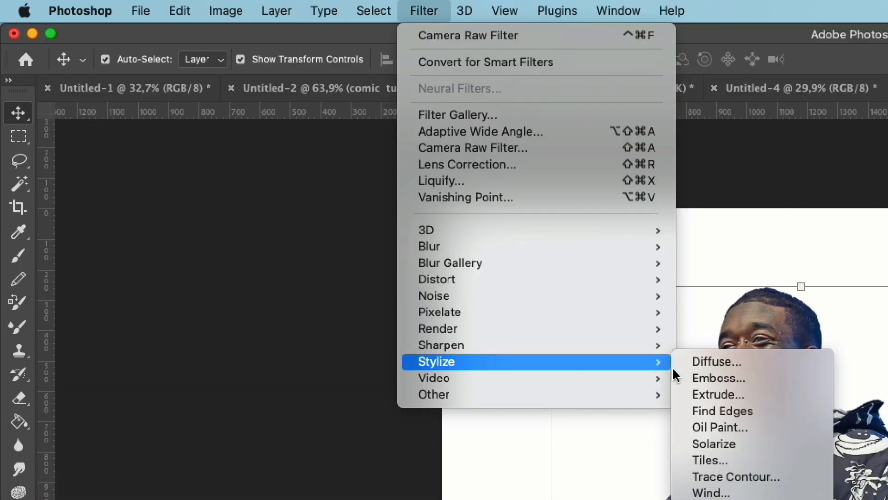
pyautogui.click(769, 427)
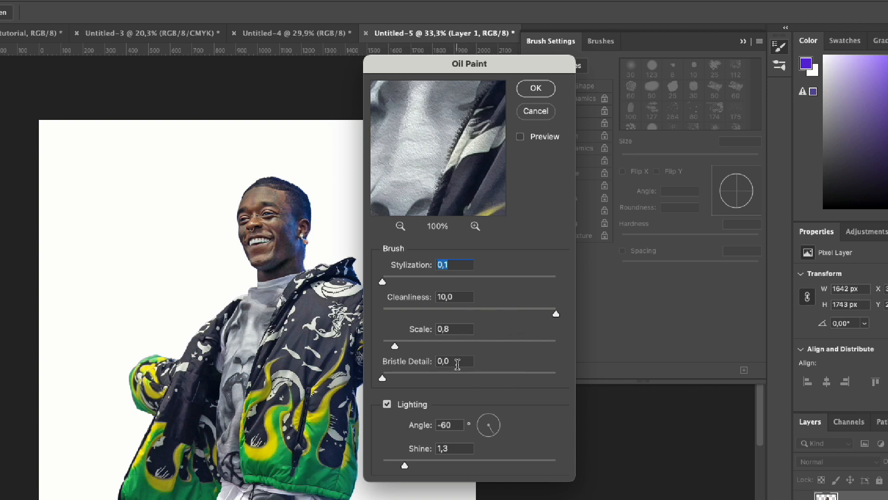
pyautogui.click(535, 89)
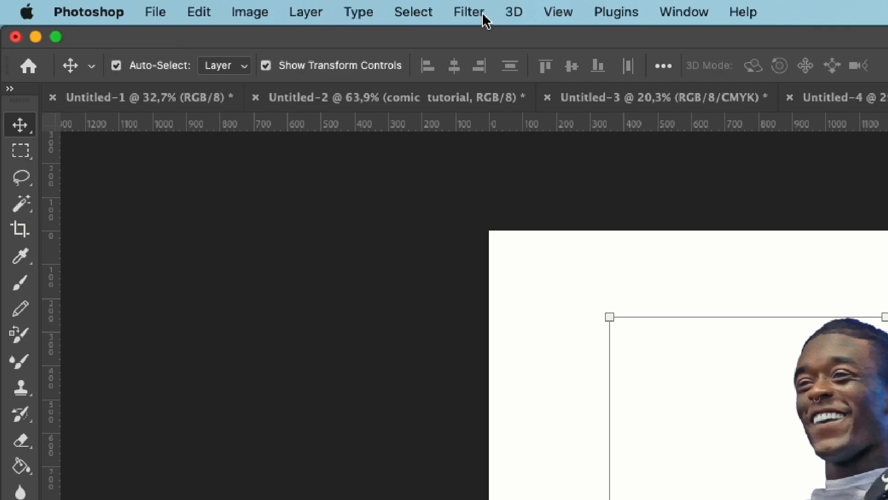
# Apply the Camera Raw filter to the figure with sharpening 150, noise reduction 100 and color noise reduction 100.
pyautogui.click(219, 6)
pyautogui.moveTo(262, 124)
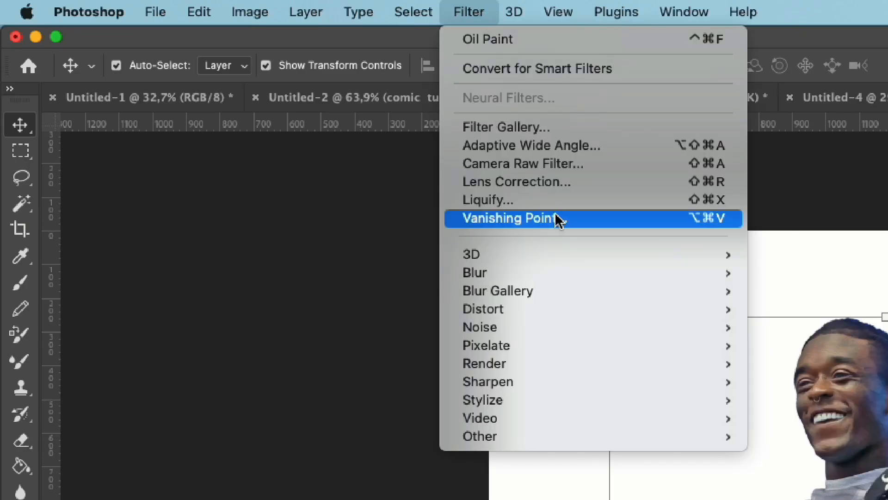
pyautogui.click(543, 163)
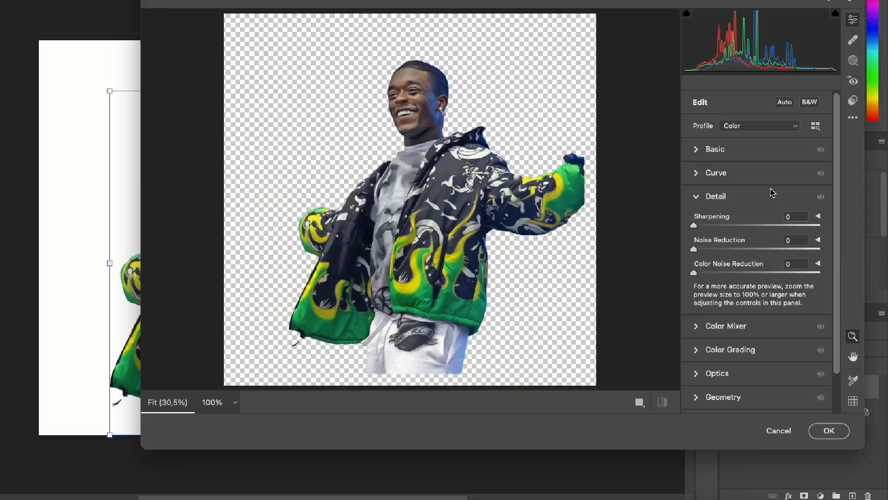
pyautogui.moveTo(693, 225); pyautogui.dragTo(879, 231)
pyautogui.moveTo(694, 249); pyautogui.dragTo(880, 250)
pyautogui.moveTo(694, 273); pyautogui.dragTo(881, 274)
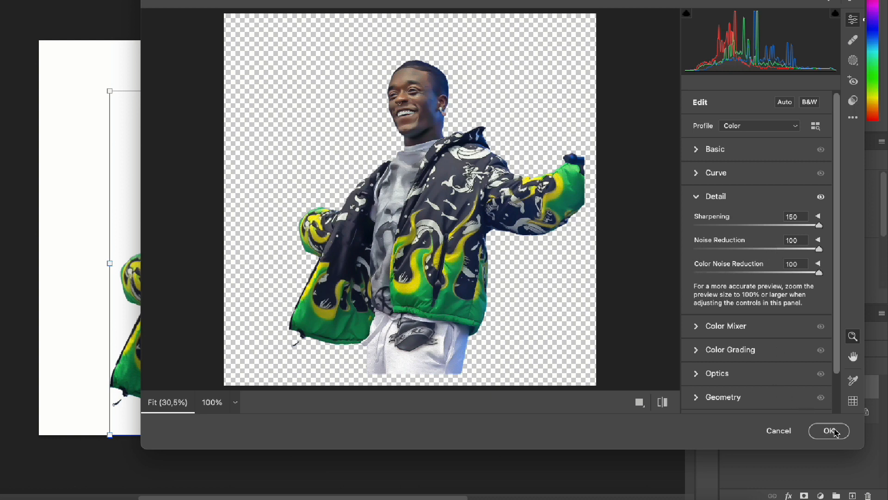
pyautogui.click(830, 430)
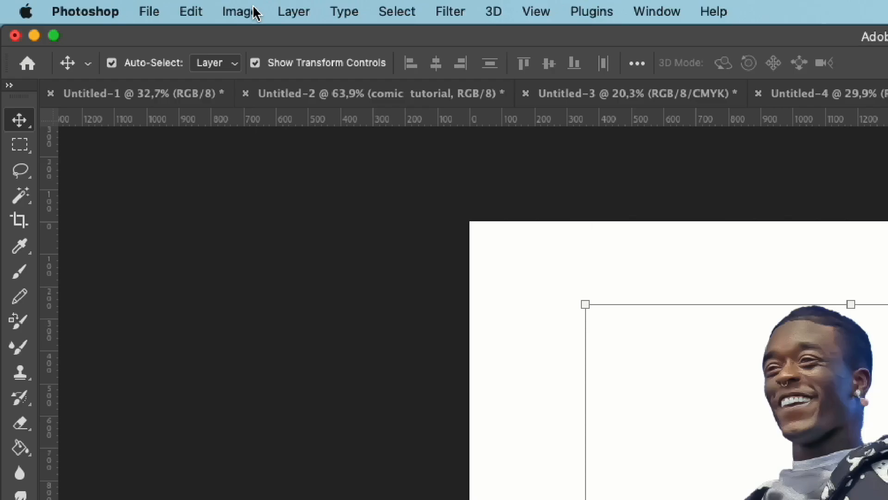
# Turn the figure grayscale with a Hue/Saturation adjustment by lowering its saturation to the minimum.
pyautogui.click(119, 5)
pyautogui.moveTo(120, 33)
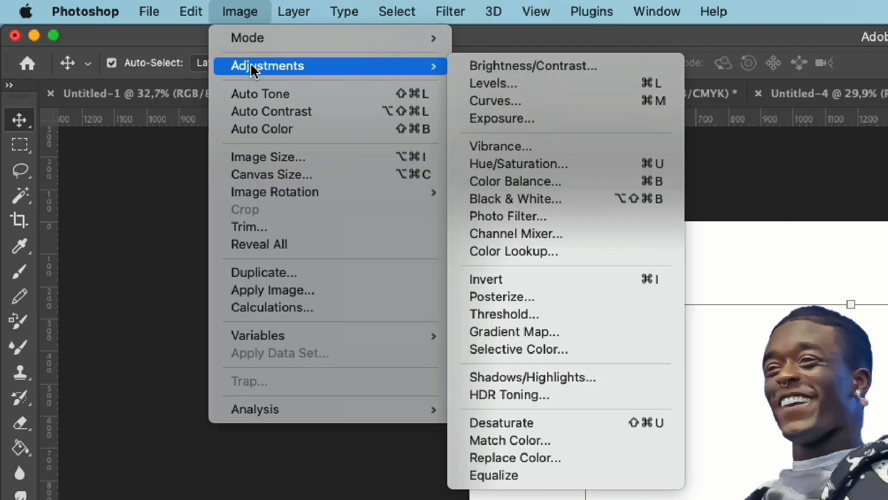
pyautogui.click(586, 167)
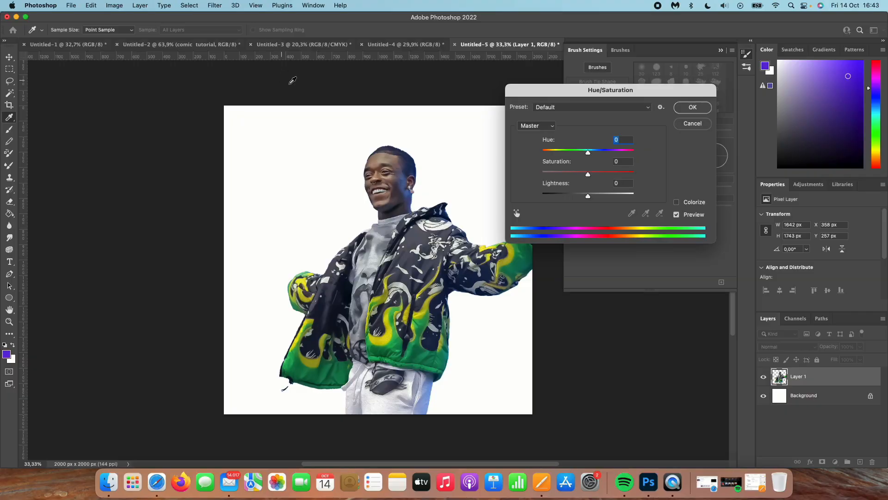
pyautogui.moveTo(577, 175); pyautogui.dragTo(508, 175)
pyautogui.click(692, 107)
pyautogui.press('v')
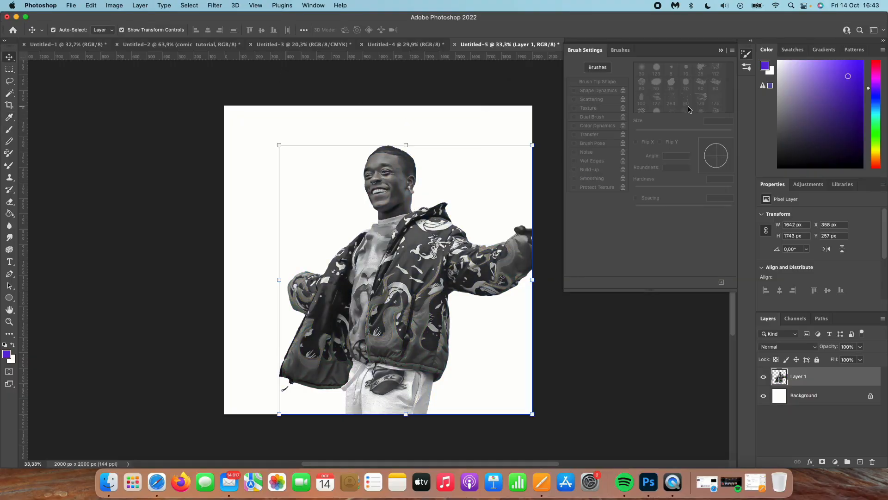
# Apply an Exposure adjustment to the grayscale figure with exposure +0.87 and offset -0.0894.
pyautogui.click(117, 6)
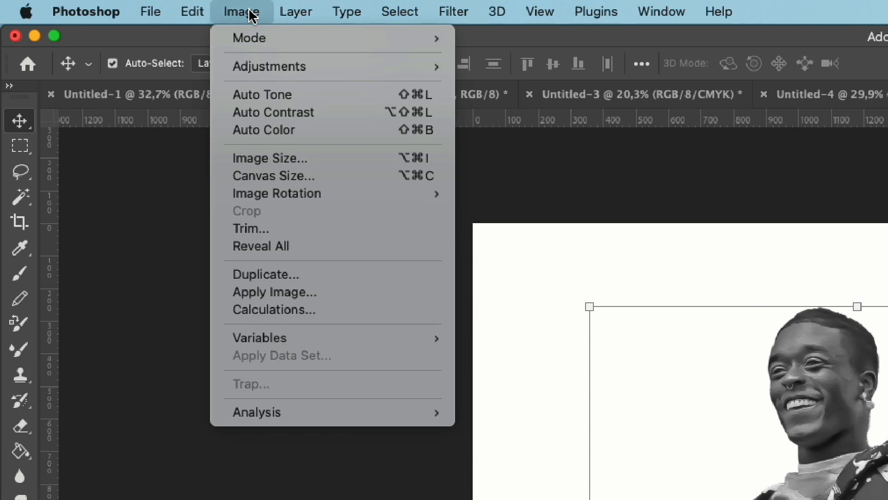
pyautogui.moveTo(305, 69)
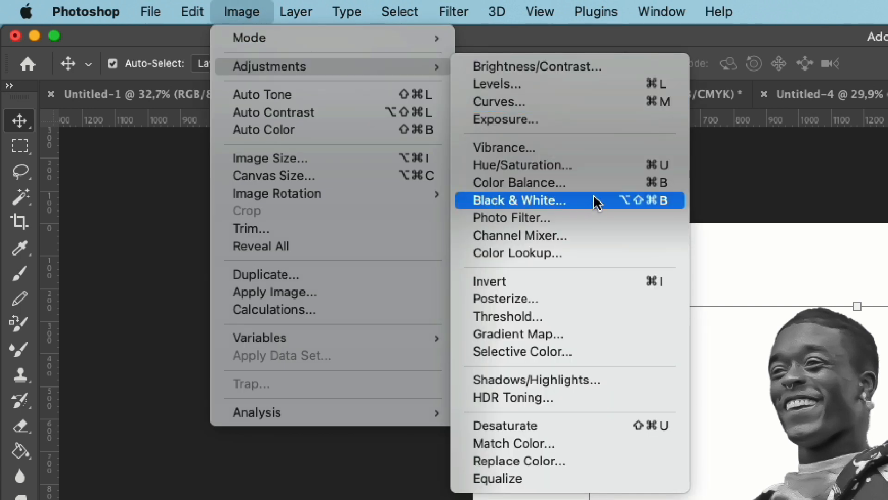
pyautogui.click(571, 121)
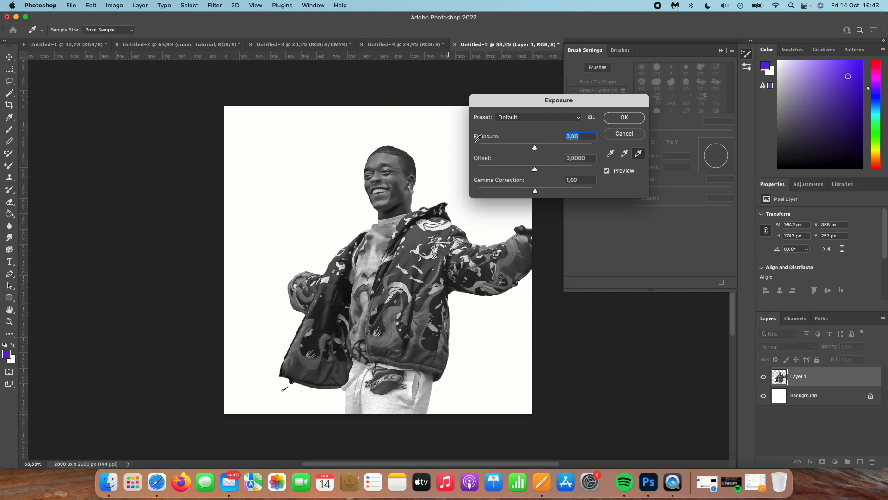
pyautogui.moveTo(534, 146); pyautogui.dragTo(524, 170)
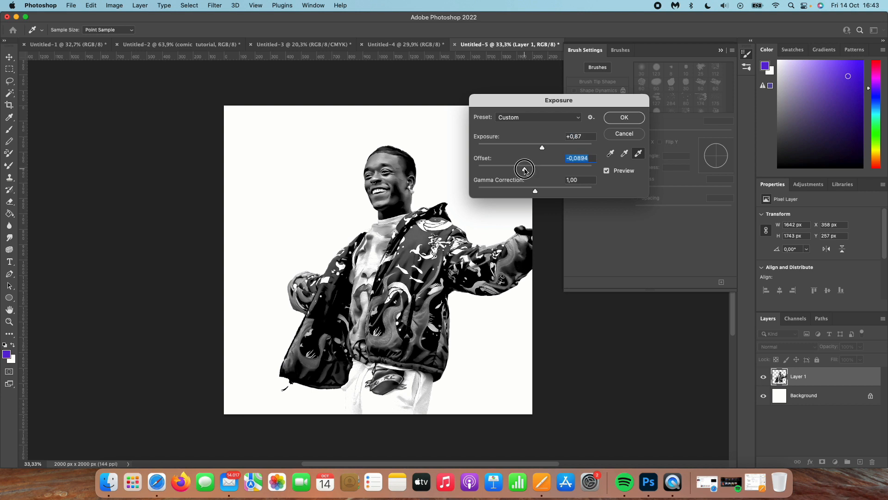
pyautogui.click(621, 121)
pyautogui.press('v')
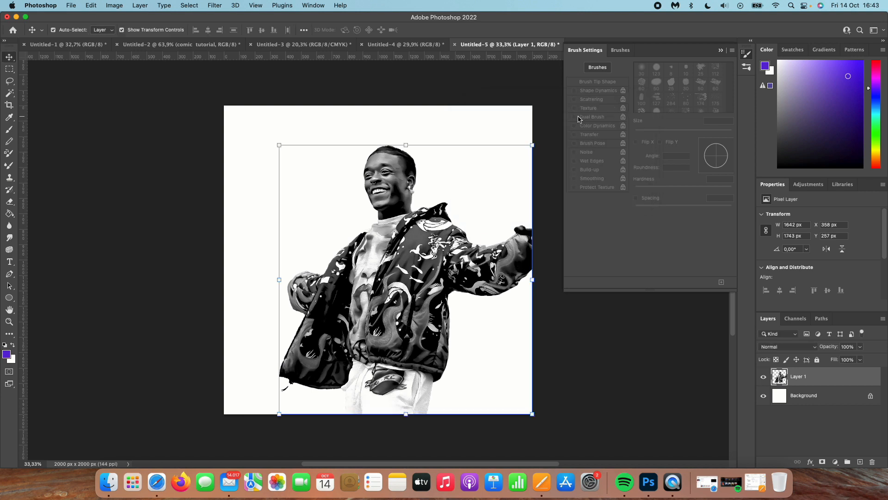
# Convert the figure to pure black and white with a Threshold adjustment at level 99.
pyautogui.click(115, 5)
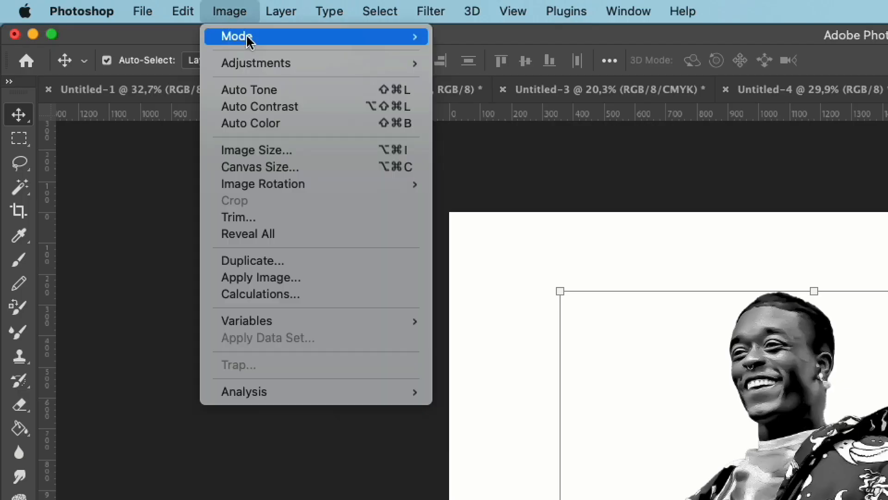
pyautogui.moveTo(270, 64)
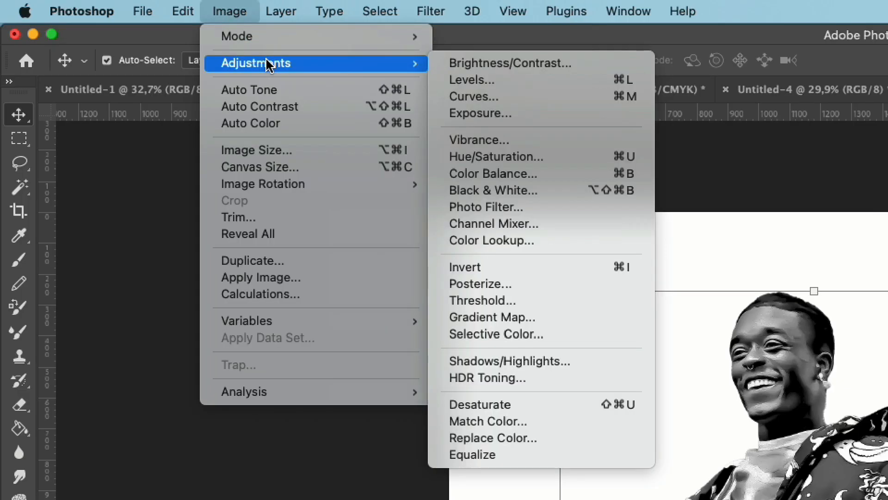
pyautogui.click(529, 302)
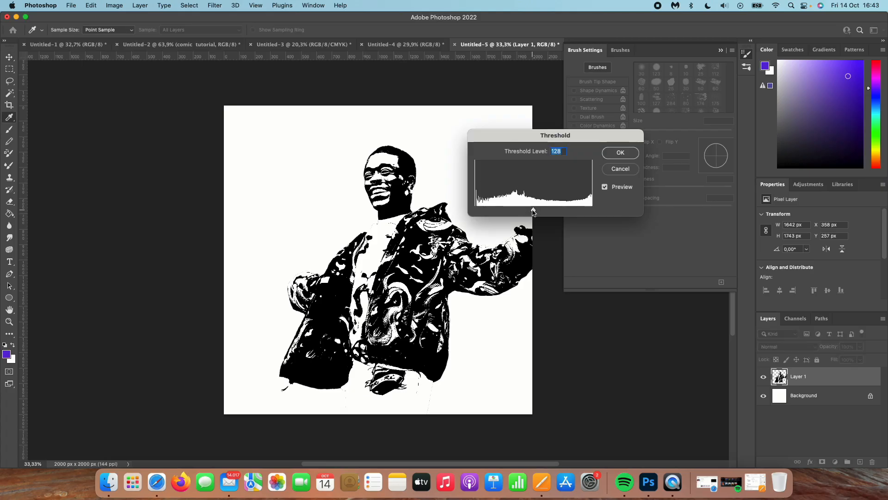
pyautogui.moveTo(534, 210); pyautogui.dragTo(520, 217)
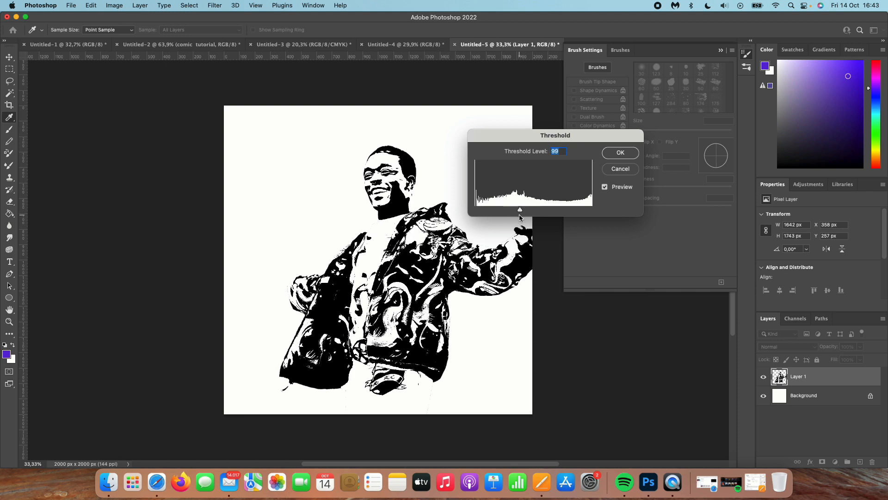
pyautogui.click(621, 154)
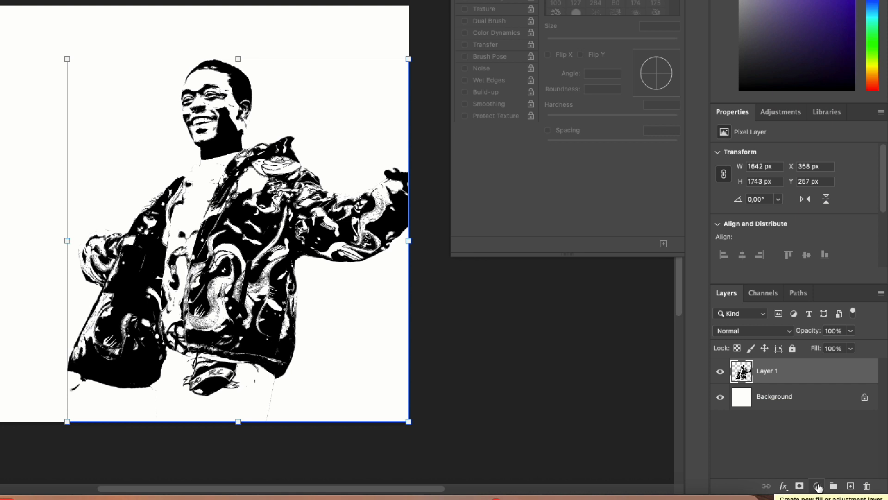
# Add a 13 px black (000000) outside stroke to the figure's layer at 100% opacity.
pyautogui.click(784, 486)
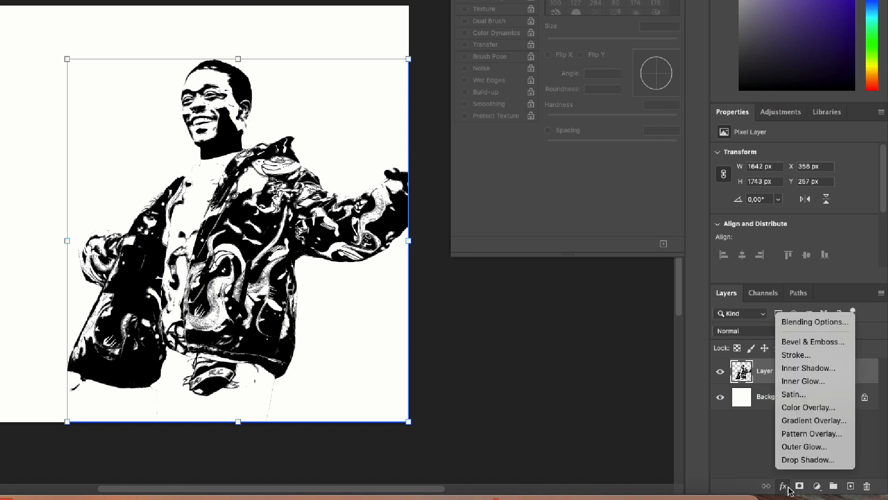
pyautogui.click(813, 360)
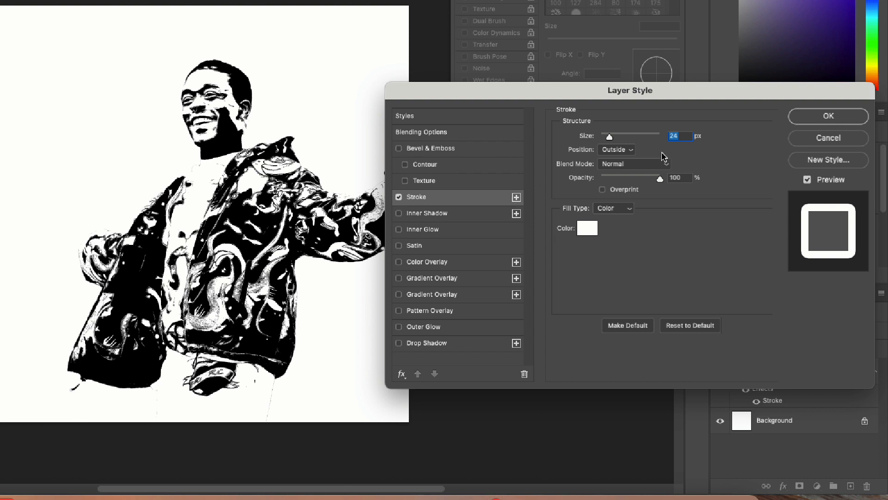
pyautogui.click(587, 228)
pyautogui.moveTo(551, 211); pyautogui.dragTo(376, 289)
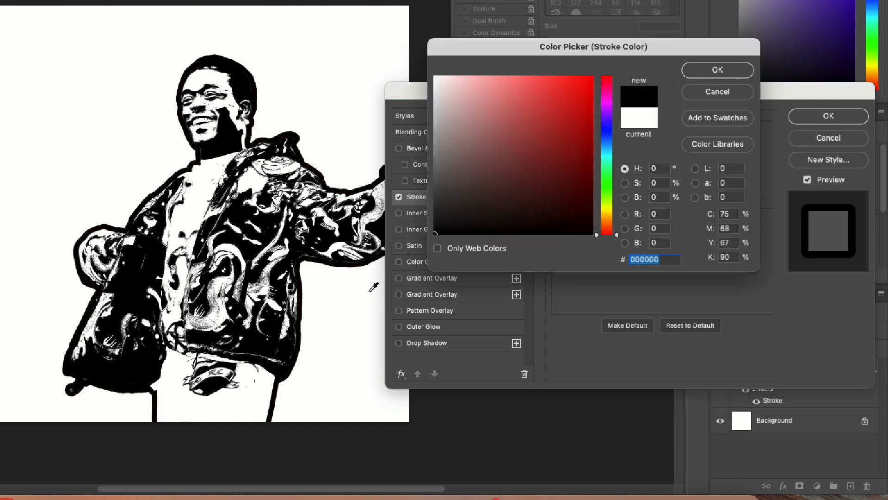
pyautogui.click(687, 70)
pyautogui.moveTo(609, 137); pyautogui.dragTo(607, 140)
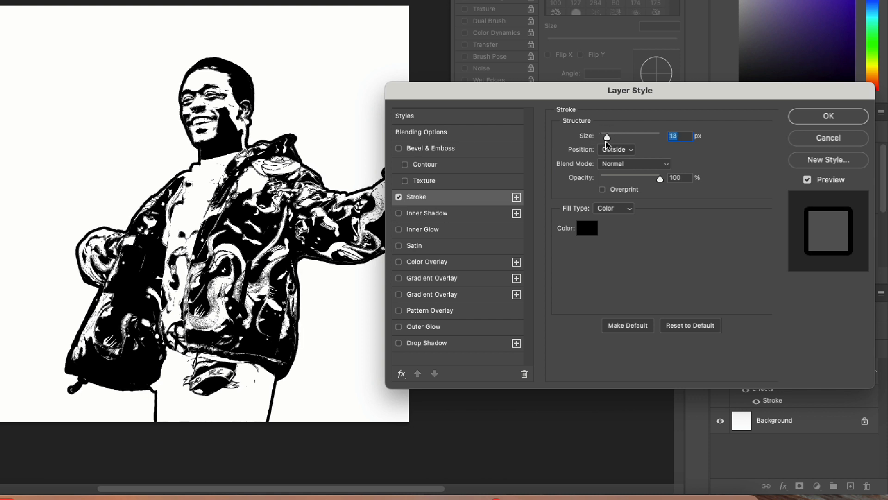
pyautogui.click(802, 122)
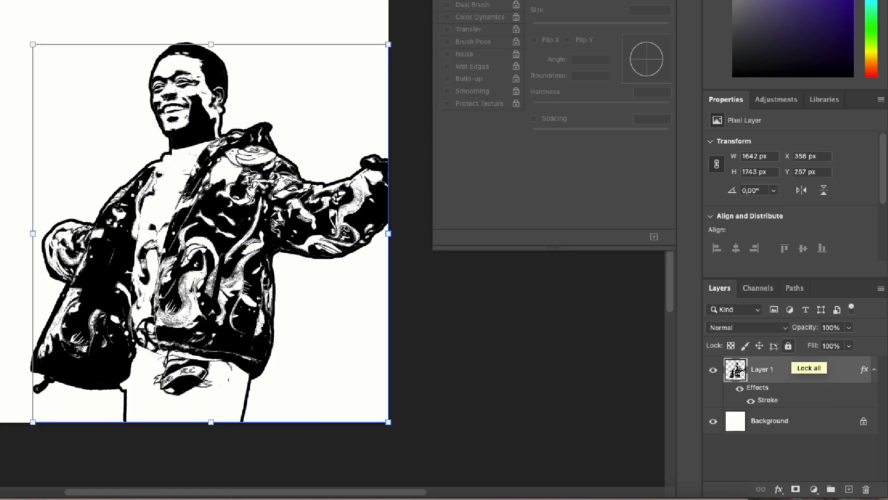
# Duplicate the figure's layer and give the lower copy a slightly thicker white (ffffff) outside stroke.
pyautogui.press('super+j')
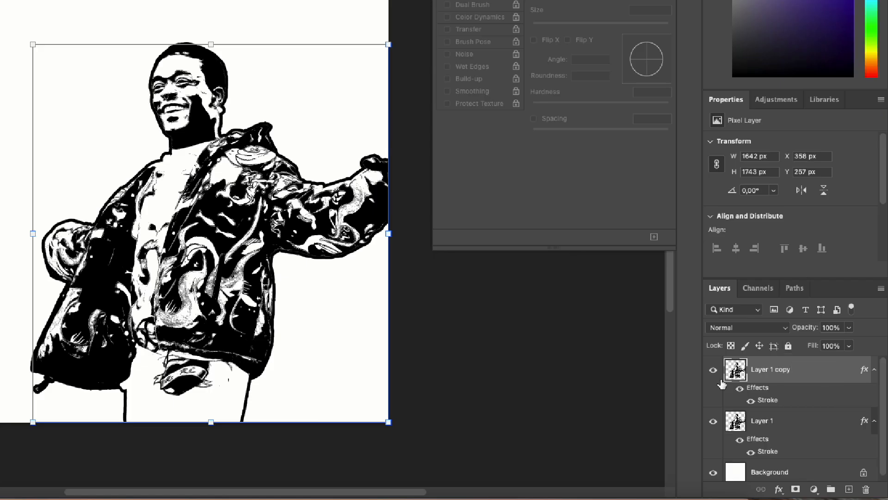
pyautogui.doubleClick(769, 453)
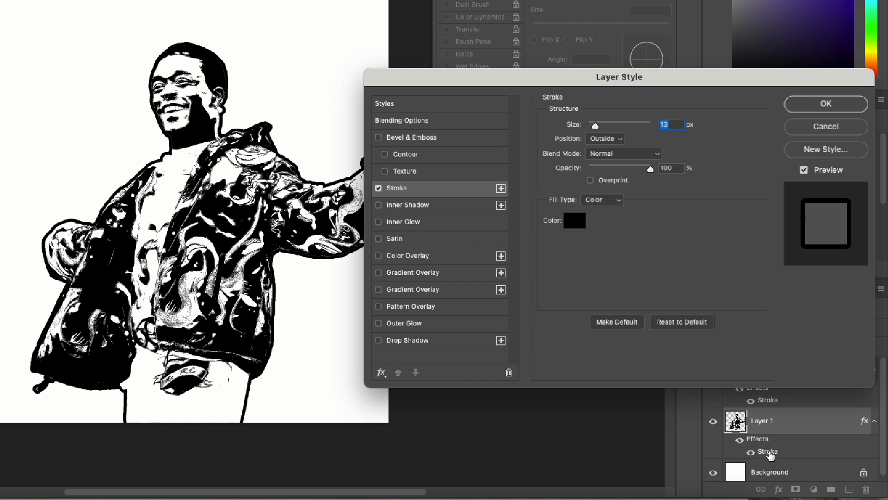
pyautogui.click(580, 222)
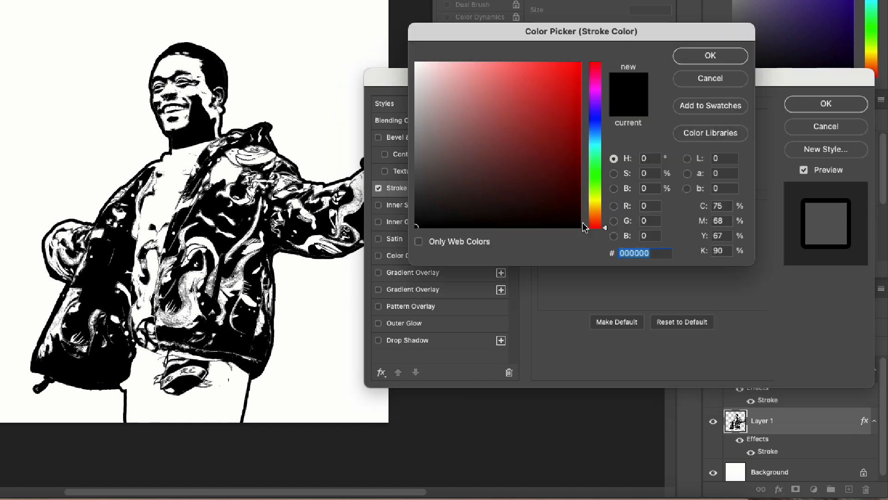
pyautogui.write('ffffff')
pyautogui.click(710, 55)
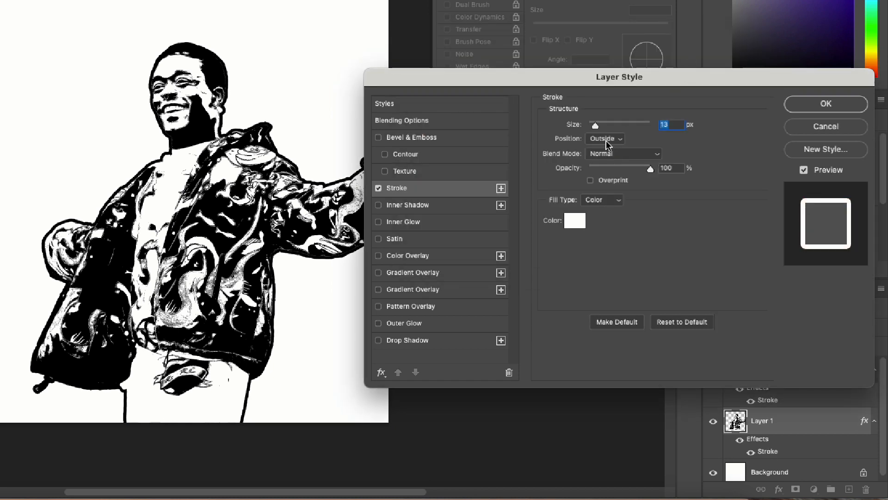
pyautogui.moveTo(596, 126); pyautogui.dragTo(598, 126)
pyautogui.click(792, 105)
# Try a Solid Color fill layer above the white background.
pyautogui.click(814, 489)
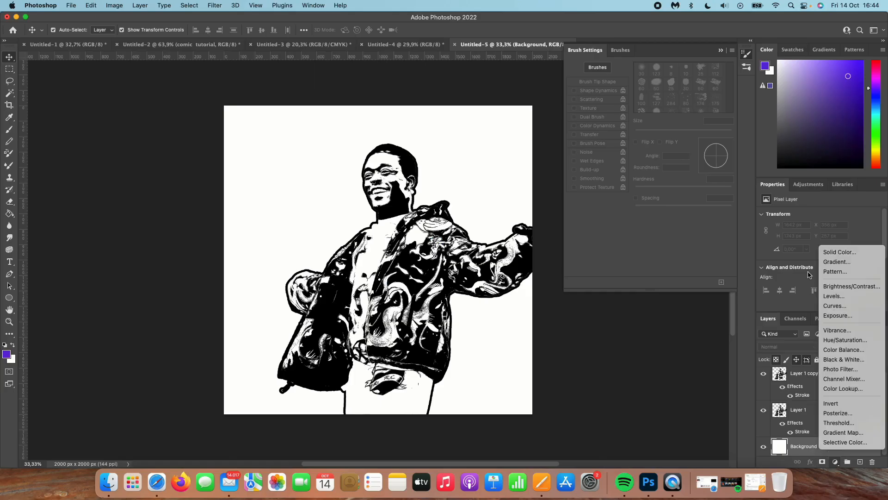
pyautogui.click(829, 251)
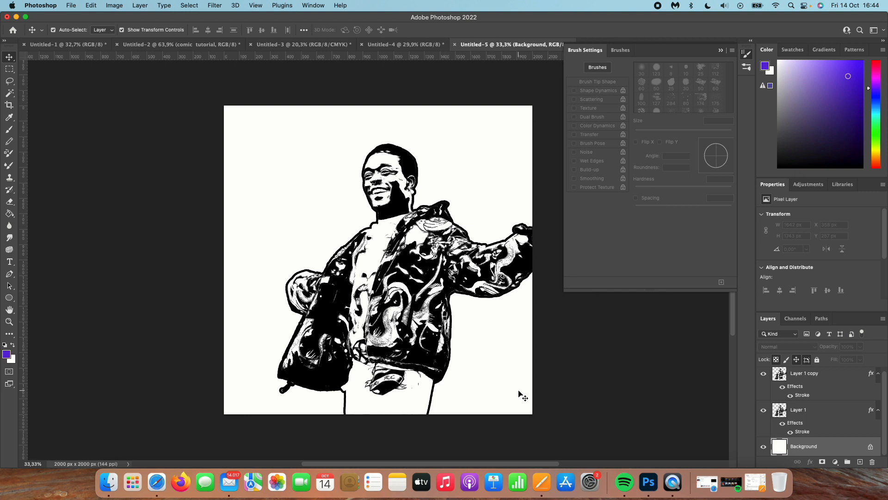
# Place 23liluzivert1-mediumSquareAt3X-v2.jpg from Downloads as a color reference in the canvas's upper-left corner.
pyautogui.click(109, 481)
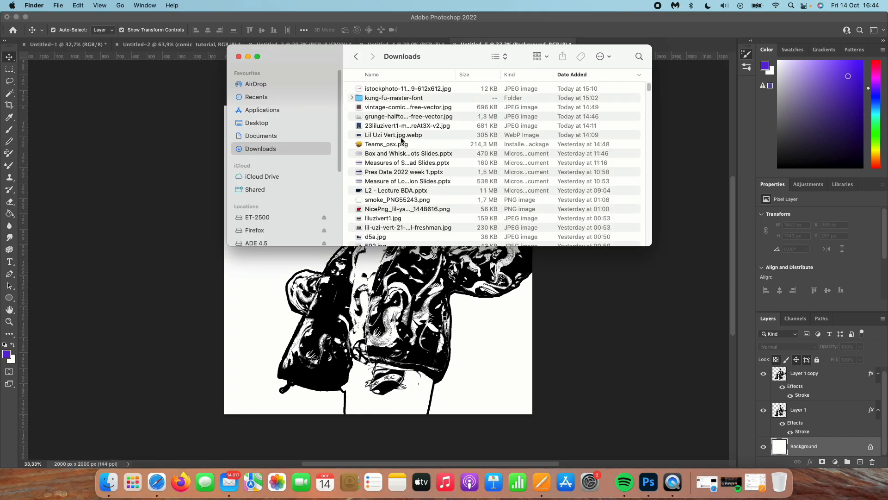
pyautogui.moveTo(391, 128); pyautogui.dragTo(294, 285)
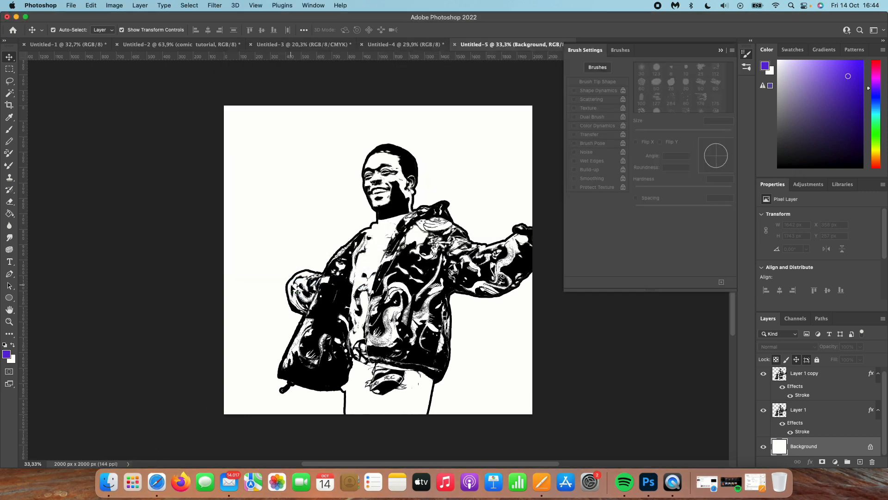
pyautogui.moveTo(349, 230); pyautogui.dragTo(246, 128)
pyautogui.click(455, 30)
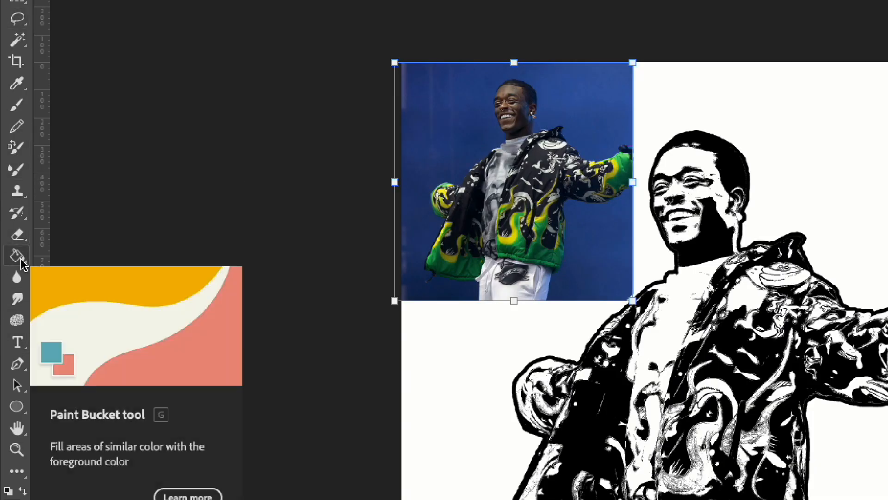
# Choose the Paint Bucket tool and set the foreground color to a bright green based on the jacket sleeve in the reference photo.
pyautogui.click(20, 264)
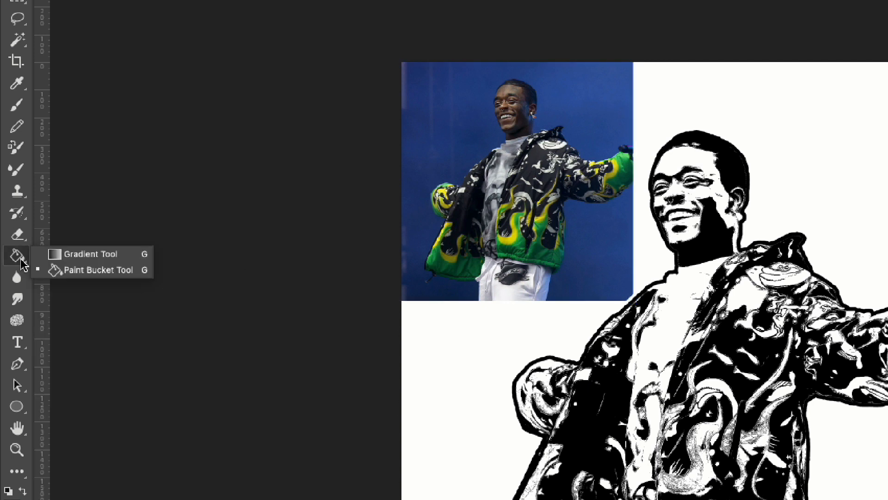
pyautogui.click(71, 259)
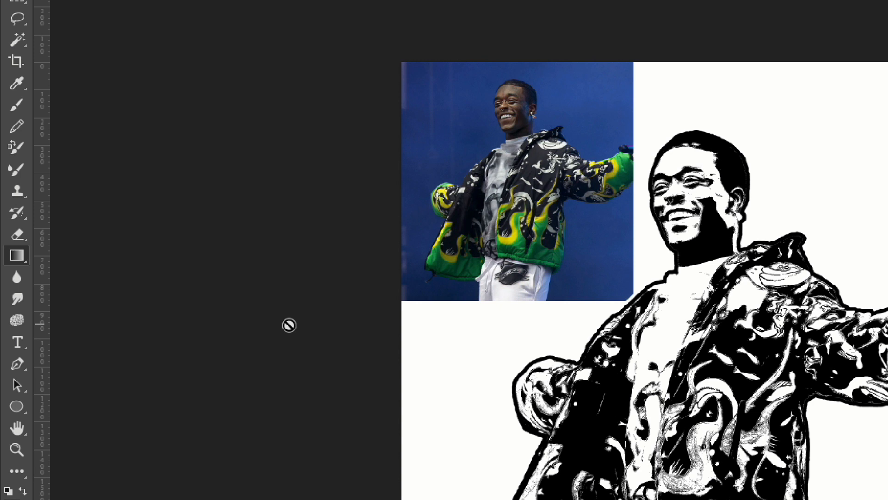
pyautogui.click(21, 257)
pyautogui.click(117, 269)
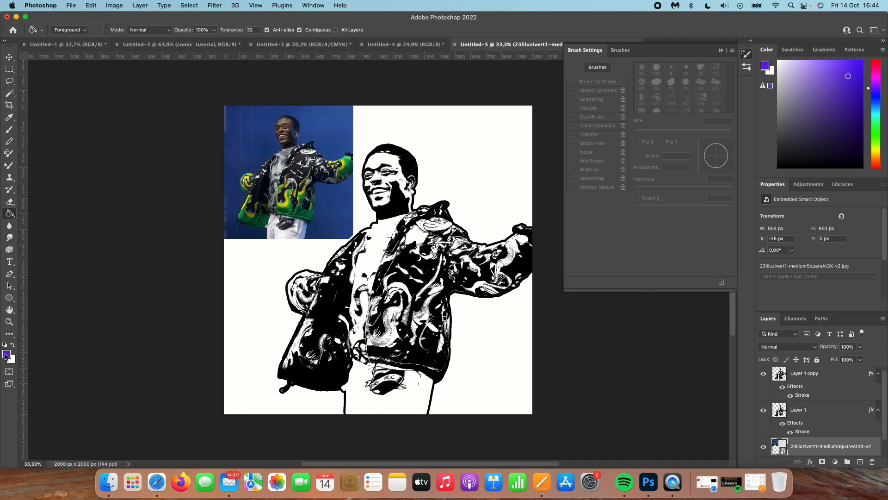
pyautogui.click(6, 354)
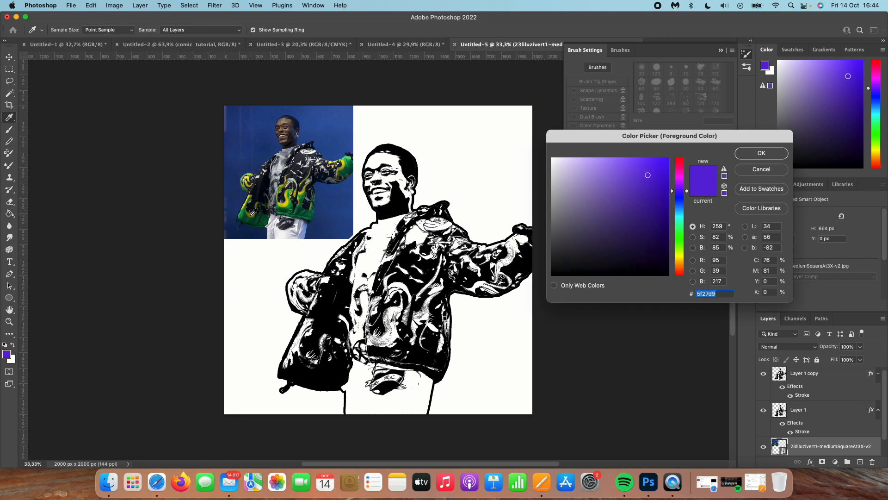
pyautogui.click(326, 181)
pyautogui.moveTo(647, 206); pyautogui.dragTo(639, 181)
pyautogui.click(759, 155)
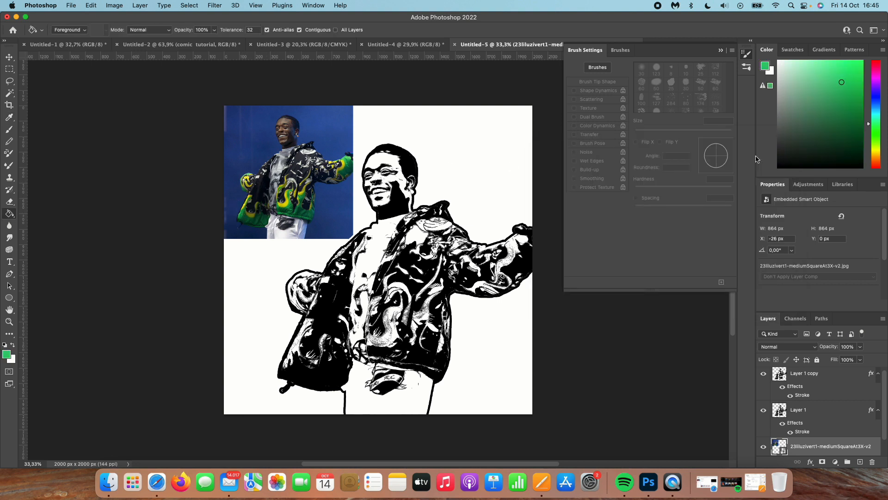
# Merge Layer 1 and Layer 1 copy into a single figure layer.
pyautogui.hscroll(1, 389, 329)
pyautogui.scroll(-1, 382, 331)
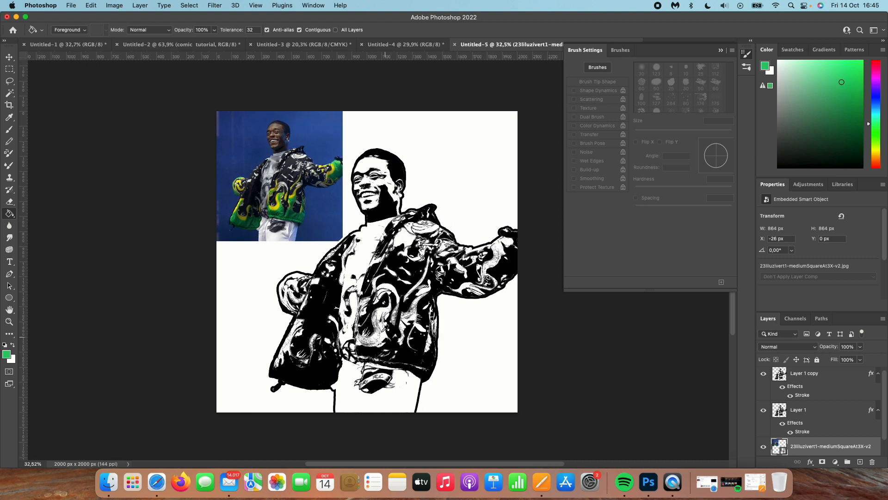
pyautogui.scroll(4, 382, 331)
pyautogui.scroll(4, 383, 328)
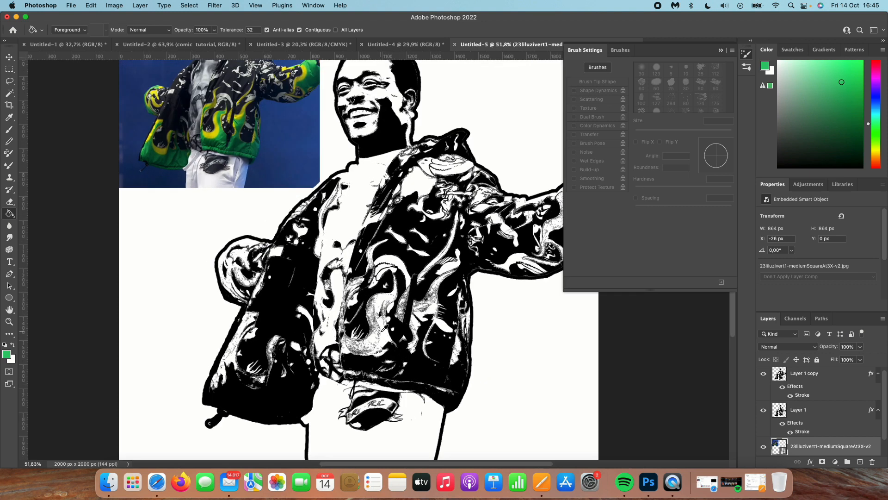
pyautogui.click(479, 202)
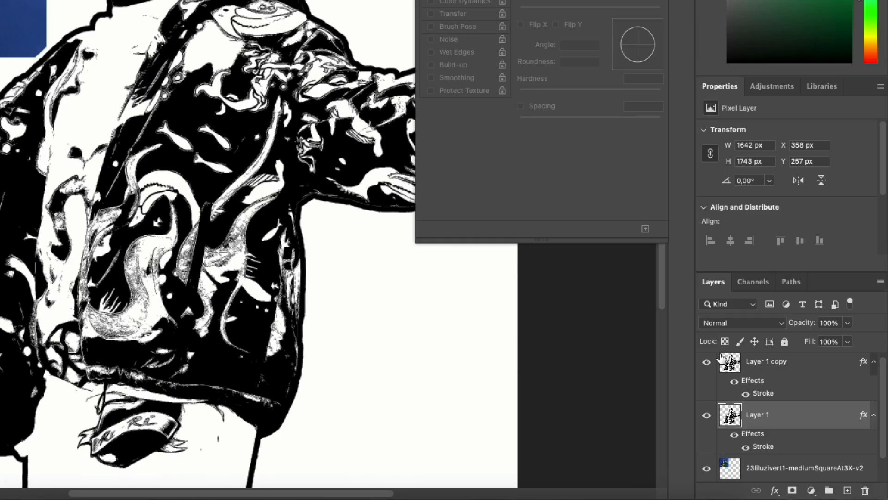
pyautogui.keyDown('shift'); pyautogui.click(758, 366); pyautogui.keyUp('shift')
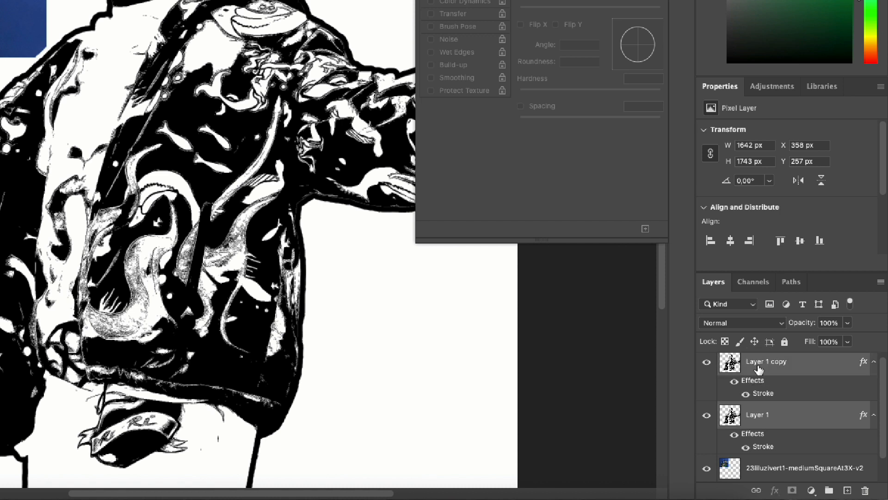
pyautogui.rightClick(757, 365)
pyautogui.scroll(-10, 704, 393)
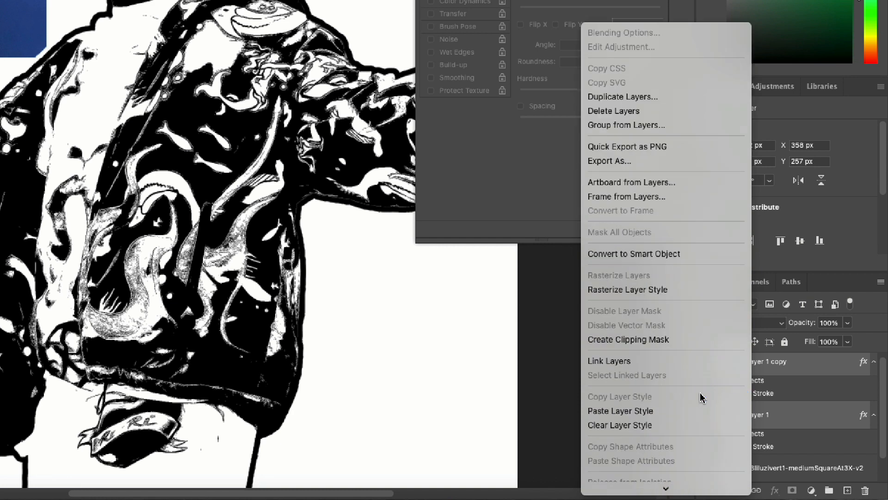
pyautogui.scroll(-3, 673, 368)
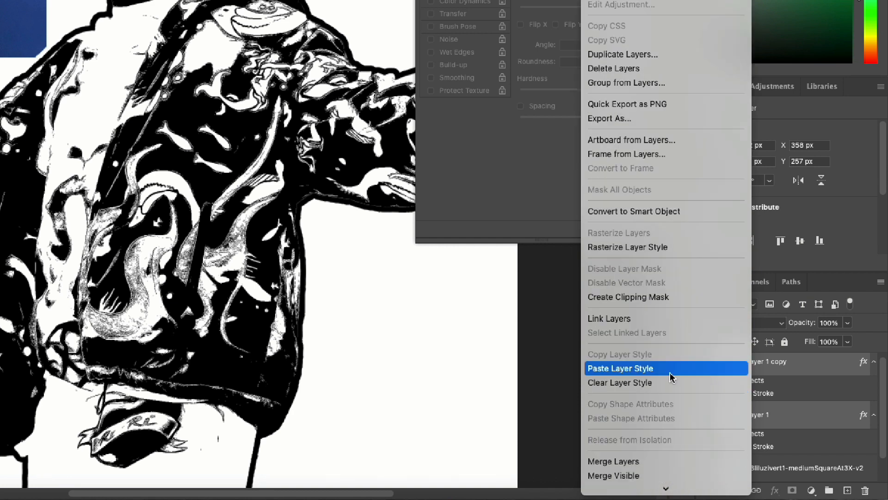
pyautogui.click(636, 461)
pyautogui.click(706, 366)
pyautogui.click(707, 366)
# Fill the white flame shapes on the jacket's front panels with green, undoing the misplaced fill.
pyautogui.click(144, 308)
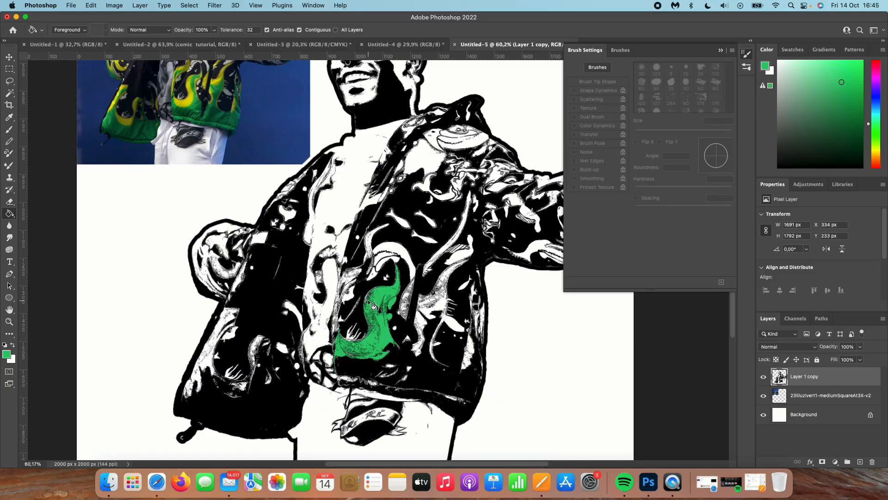
pyautogui.click(406, 307)
pyautogui.click(410, 269)
pyautogui.press('super+z')
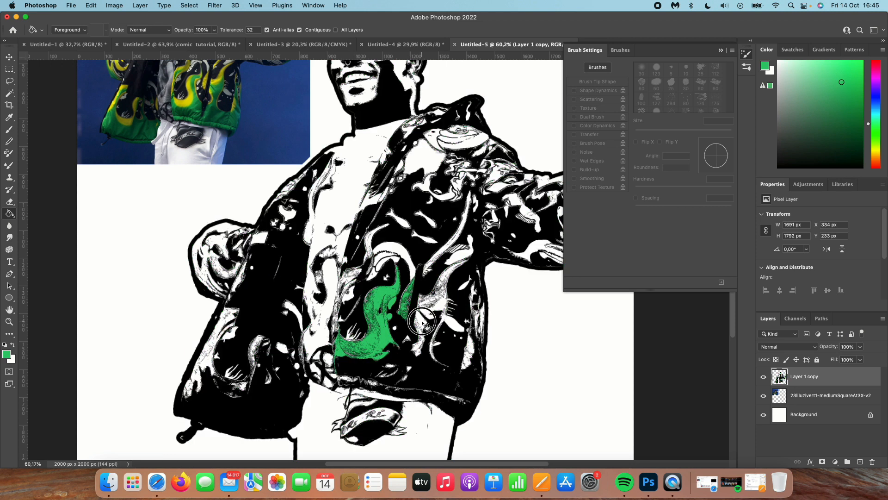
pyautogui.click(454, 321)
pyautogui.click(231, 378)
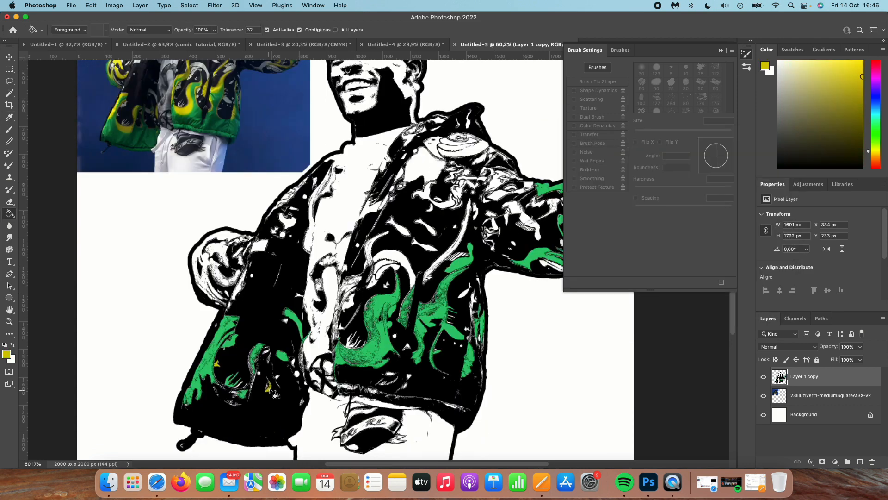
# Fill flame shapes on the bent sleeve and both front panels of the jacket with yellow, undoing the misplaced fill.
pyautogui.click(237, 246)
pyautogui.click(254, 331)
pyautogui.click(478, 338)
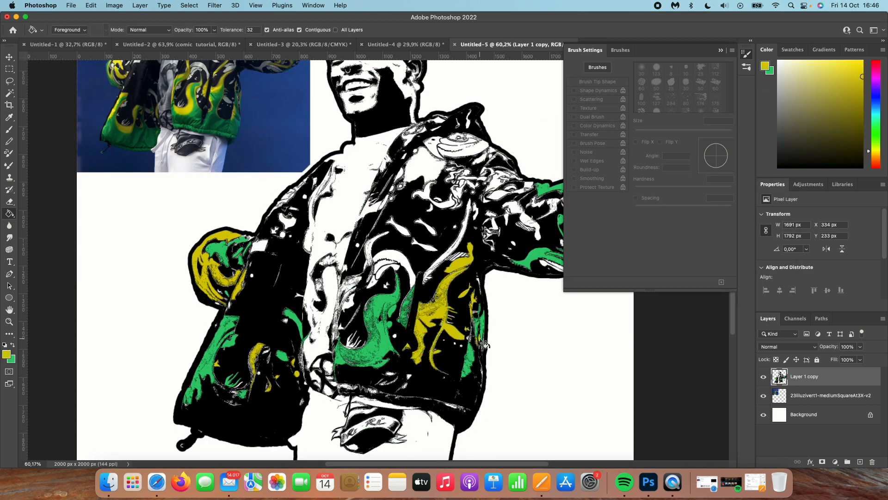
pyautogui.click(428, 180)
pyautogui.press('super+z')
pyautogui.click(238, 315)
# Fill remaining small patches on the jacket's lower part with green sampled from the sleeve.
pyautogui.keyDown('alt'); pyautogui.click(232, 249); pyautogui.keyUp('alt')
pyautogui.click(211, 334)
pyautogui.click(406, 371)
# Fill the shirt with gray and the face with brown, sampling each color from the reference photo.
pyautogui.scroll(-10, 247, 304)
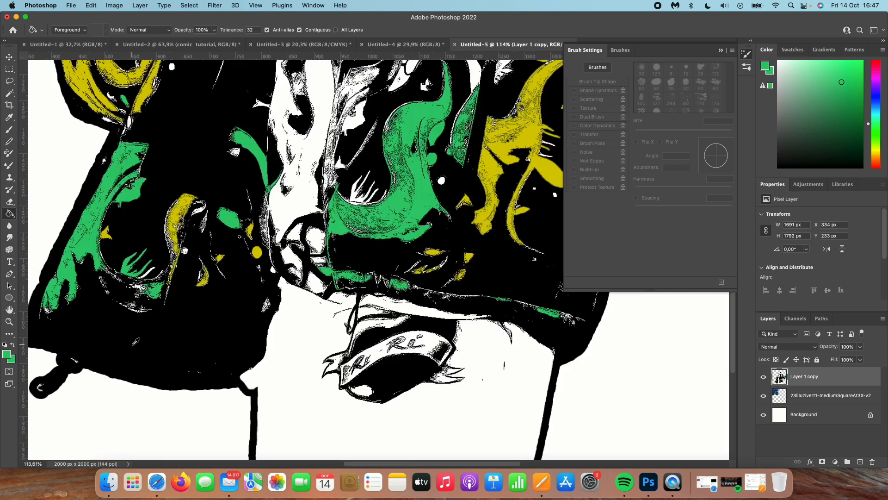
pyautogui.keyDown('alt'); pyautogui.click(203, 126); pyautogui.keyUp('alt')
pyautogui.click(260, 174)
pyautogui.scroll(8, 204, 120)
pyautogui.keyDown('alt'); pyautogui.click(177, 204); pyautogui.keyUp('alt')
pyautogui.click(352, 268)
pyautogui.keyDown('alt'); pyautogui.click(178, 206); pyautogui.keyUp('alt')
pyautogui.click(338, 257)
# Paint over the white specks along the hairline and head outline with a 9 px Pencil in black (000000) sampled from the figure.
pyautogui.scroll(10, 328, 260)
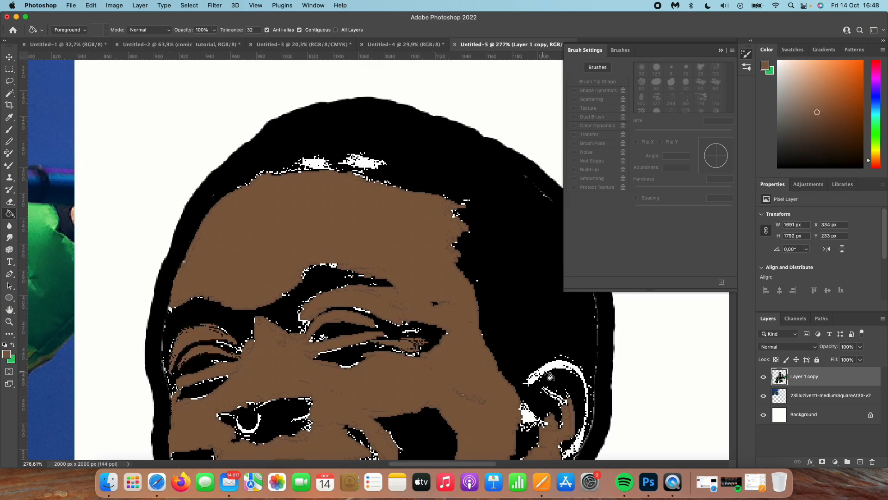
pyautogui.scroll(-5, 328, 260)
pyautogui.click(9, 141)
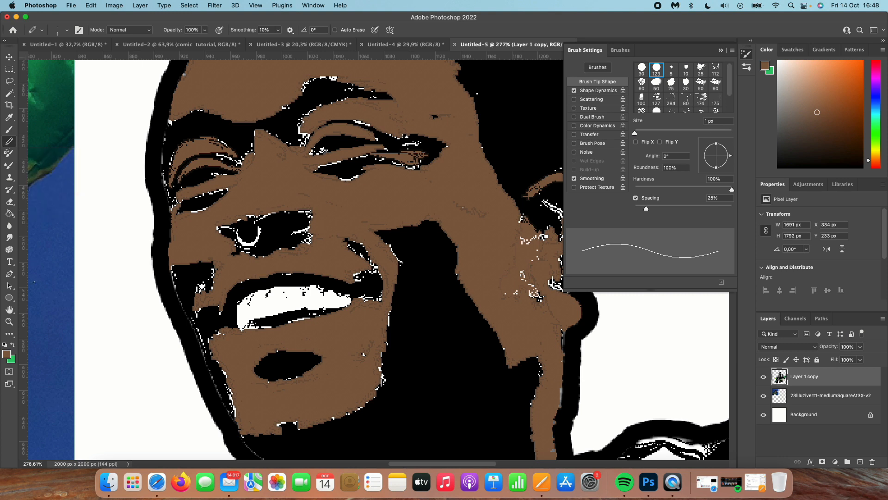
pyautogui.click(9, 354)
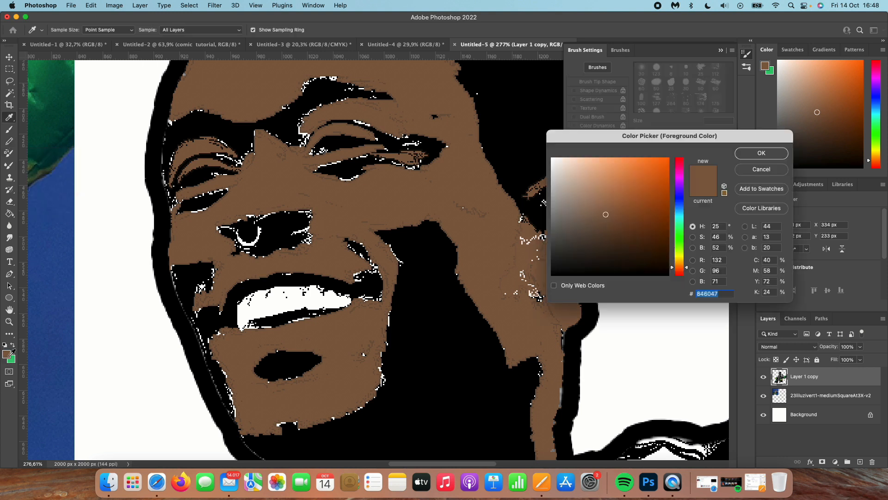
pyautogui.click(451, 361)
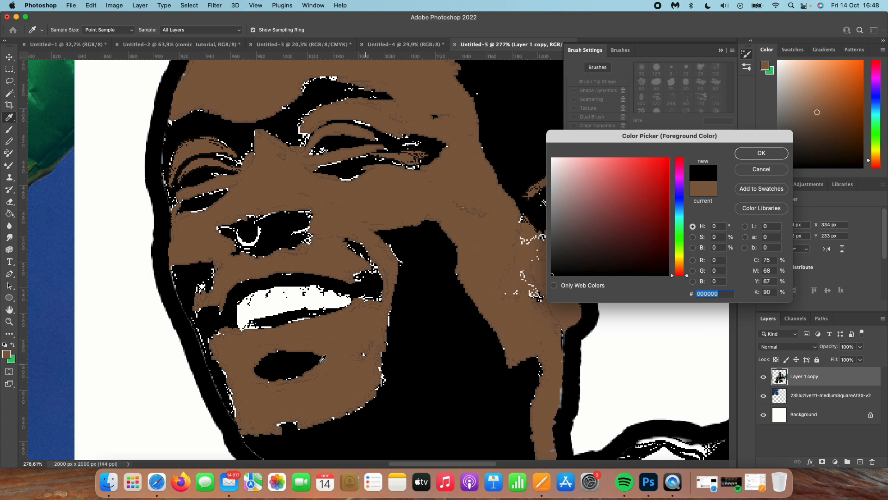
pyautogui.press('Return')
pyautogui.scroll(5, 456, 231)
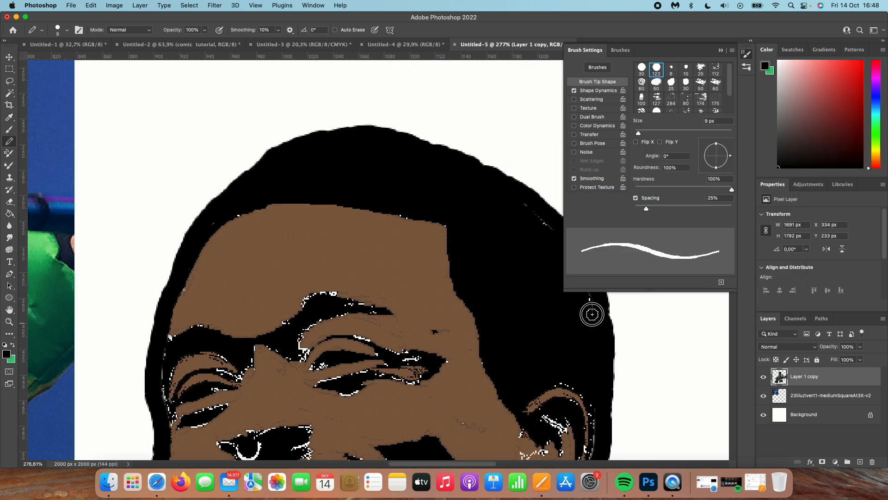
pyautogui.moveTo(161, 387); pyautogui.dragTo(163, 414)
pyautogui.scroll(-3, 185, 370)
# Set the pencil size to 6 px and paint over the white specks around the nose, cheek and jaw in black.
pyautogui.rightClick(299, 299)
pyautogui.moveTo(347, 324); pyautogui.dragTo(345, 325)
pyautogui.scroll(3, 264, 301)
pyautogui.scroll(-5, 143, 398)
pyautogui.moveTo(197, 297); pyautogui.dragTo(197, 353)
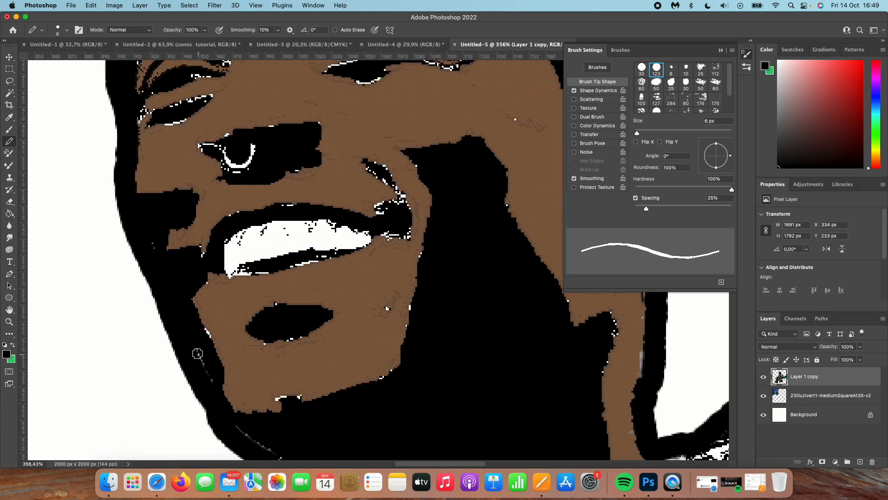
# Set the pencil size to 4 px and clean up the finer white specks on the facial details in black.
pyautogui.scroll(5, 250, 274)
pyautogui.scroll(5, 251, 274)
pyautogui.rightClick(341, 231)
pyautogui.moveTo(387, 258); pyautogui.dragTo(385, 259)
pyautogui.moveTo(197, 216); pyautogui.dragTo(189, 224)
pyautogui.hscroll(10, 231, 277)
pyautogui.moveTo(228, 307); pyautogui.dragTo(208, 314)
pyautogui.moveTo(347, 386); pyautogui.dragTo(300, 393)
pyautogui.moveTo(179, 217); pyautogui.dragTo(169, 229)
# Sample the brown skin color and touch up the remaining specks on the face with the 4 px pencil.
pyautogui.scroll(-5, 169, 228)
pyautogui.keyDown('alt'); pyautogui.click(539, 325); pyautogui.keyUp('alt')
pyautogui.scroll(5, 470, 200)
pyautogui.moveTo(301, 139); pyautogui.dragTo(342, 178)
pyautogui.scroll(-10, 330, 205)
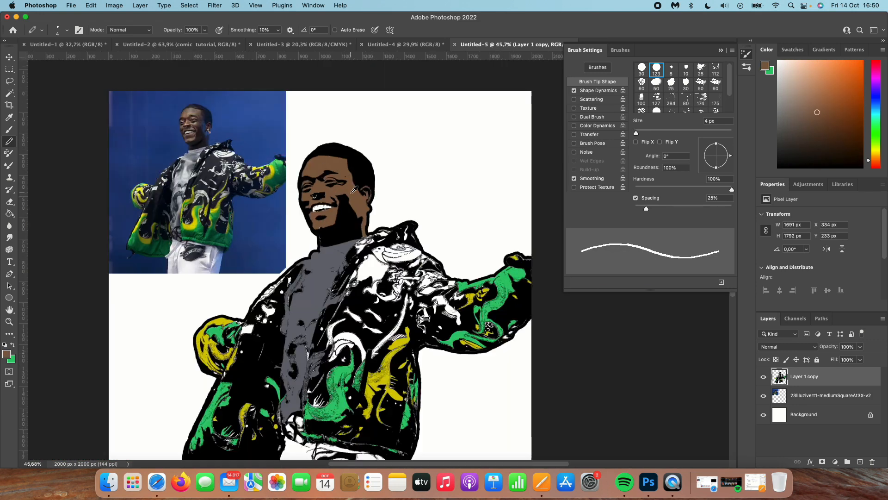
pyautogui.scroll(5, 351, 193)
pyautogui.scroll(-1, 353, 190)
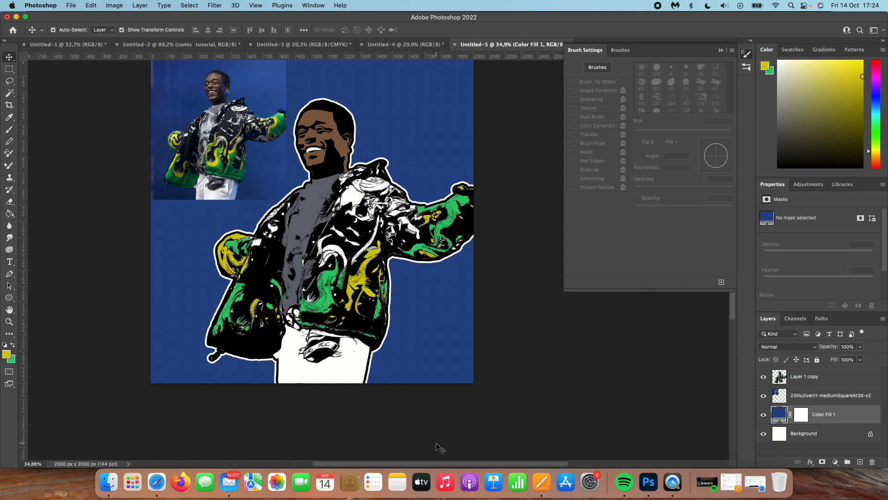
# Place the grunge halftone free-vector JPG from Downloads above the blue color fill and scale it to about 70% behind the figure.
pyautogui.click(109, 481)
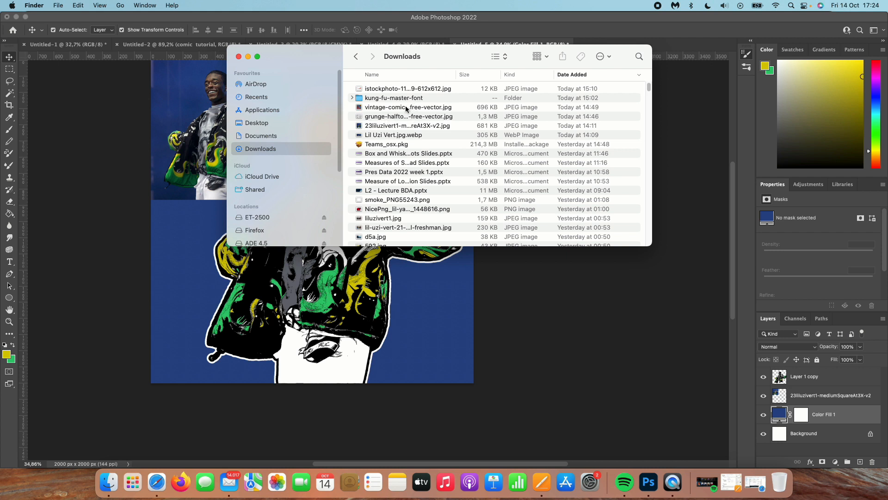
pyautogui.moveTo(391, 116)
pyautogui.mouseDown()
pyautogui.moveTo(376, 131)
pyautogui.moveTo(322, 296)
pyautogui.mouseUp()
pyautogui.moveTo(468, 121); pyautogui.dragTo(494, 104)
pyautogui.moveTo(152, 330); pyautogui.dragTo(65, 386)
pyautogui.click(454, 30)
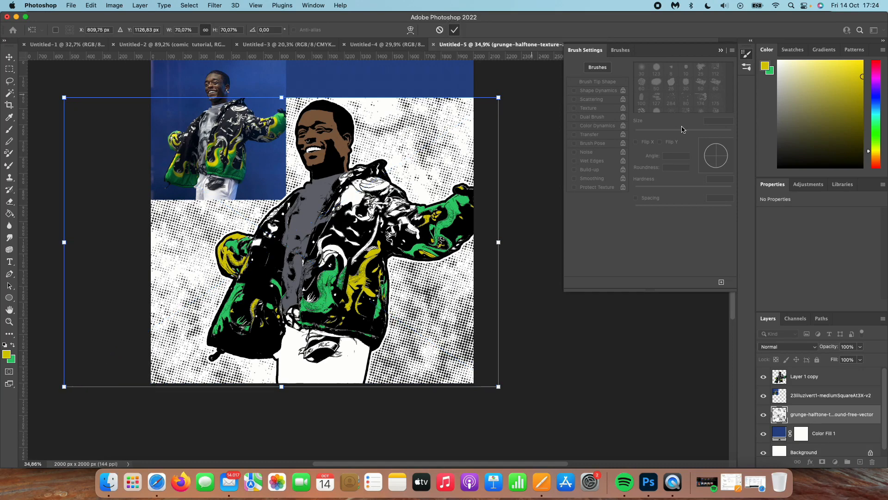
# Clip the grunge halftone layer, stacked above the figure layer, to the figure and set its blend mode to Multiply.
pyautogui.rightClick(800, 415)
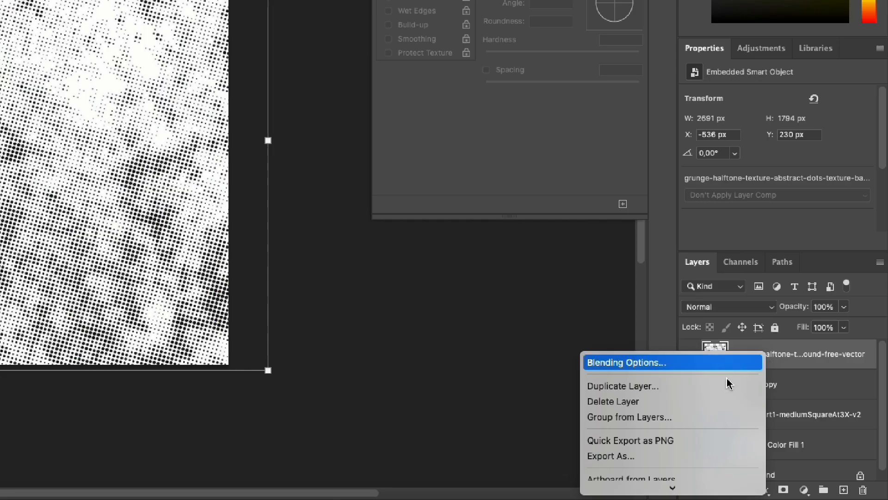
pyautogui.scroll(-3, 767, 407)
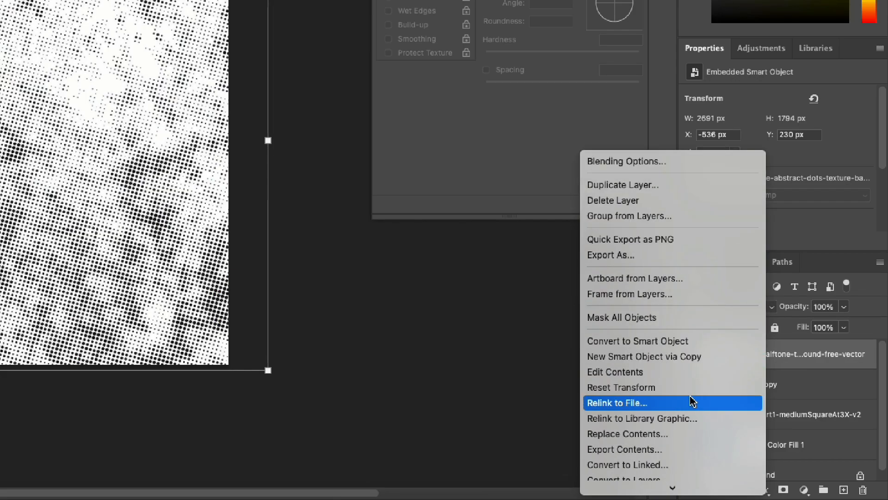
pyautogui.scroll(-5, 691, 400)
pyautogui.click(652, 433)
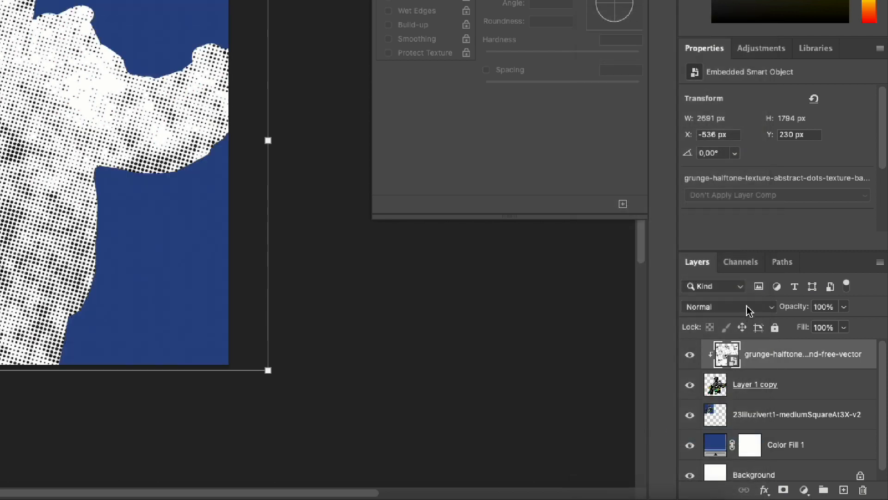
pyautogui.click(746, 308)
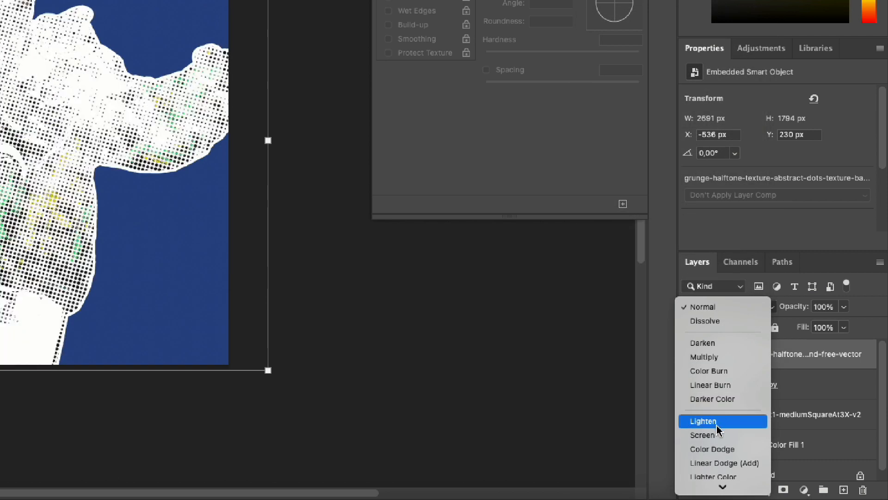
pyautogui.click(715, 358)
# Delete the small reference photo layer from the canvas.
pyautogui.click(194, 188)
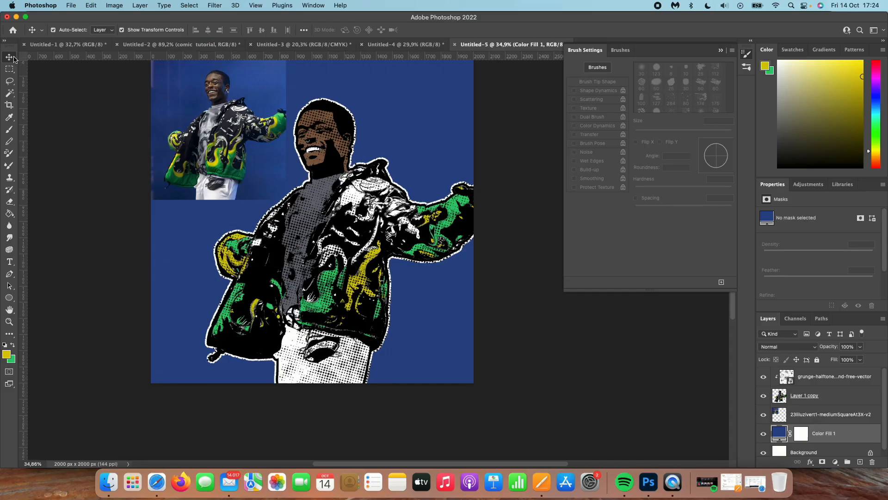
pyautogui.click(174, 129)
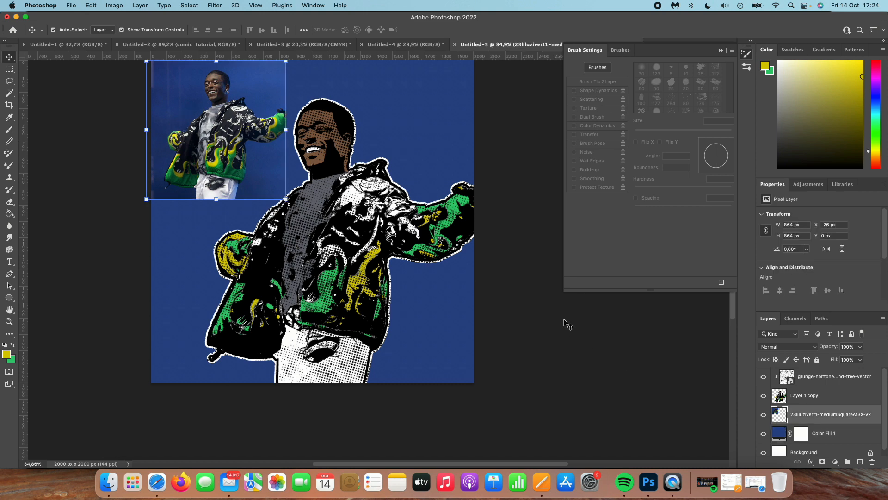
pyautogui.press('Delete')
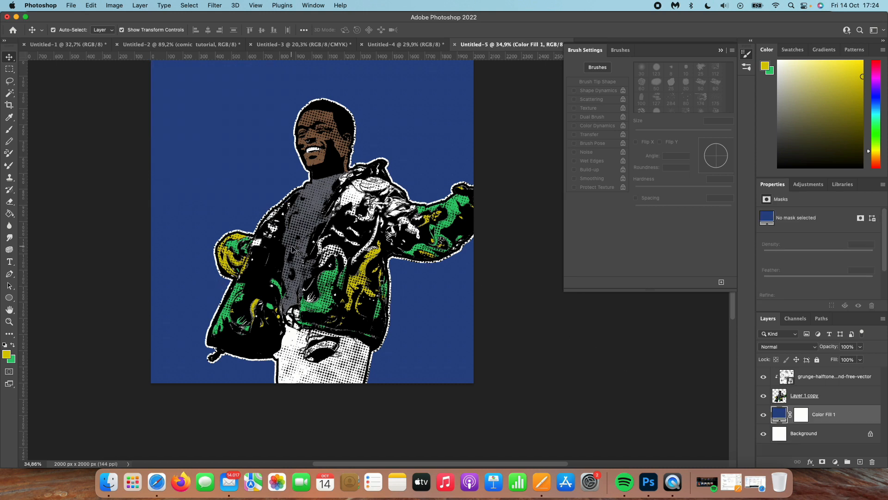
# Place the vintage comic strip free-vector JPG from Downloads behind the figure, filling the 2000 x 2000 px canvas, and rasterize its layer.
pyautogui.click(109, 482)
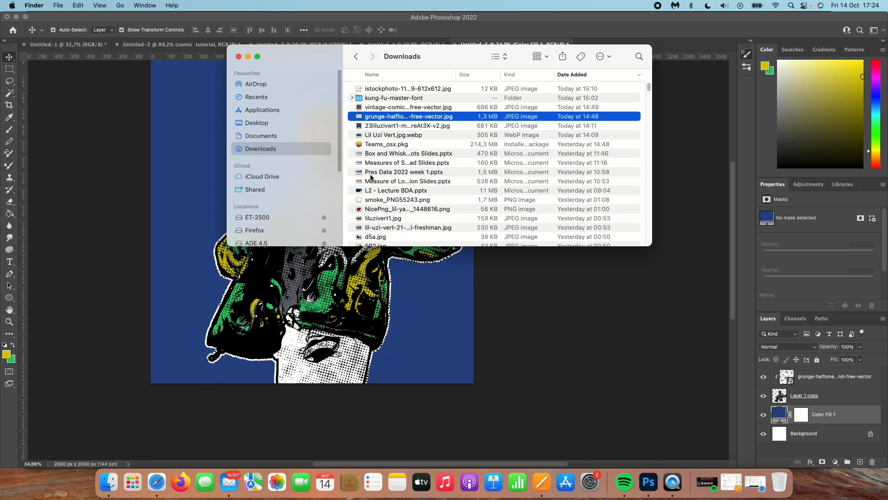
pyautogui.moveTo(381, 108); pyautogui.dragTo(217, 183)
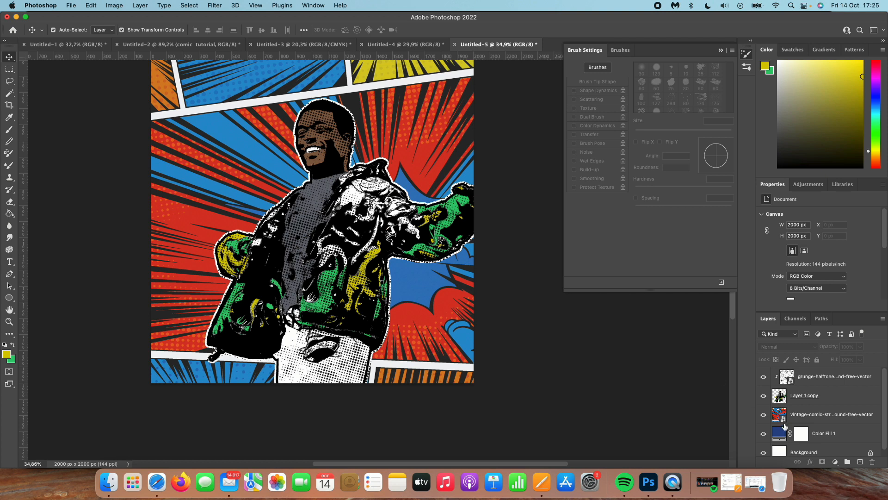
pyautogui.click(798, 420)
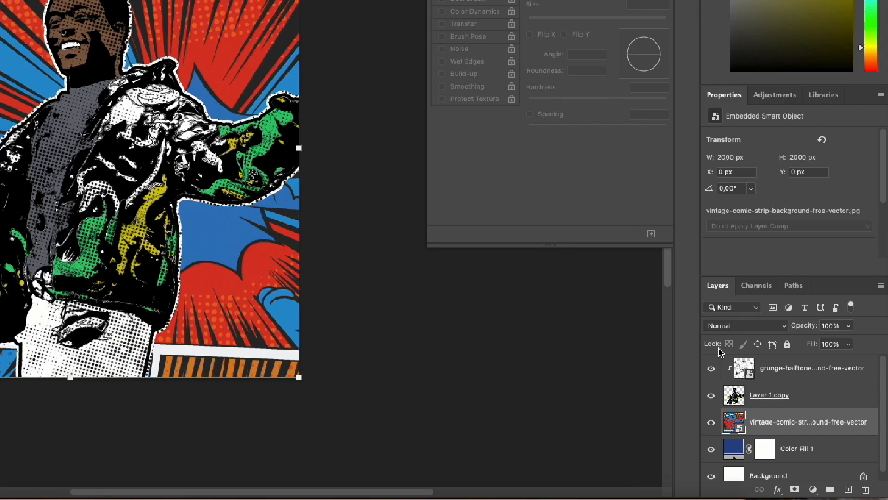
pyautogui.rightClick(805, 411)
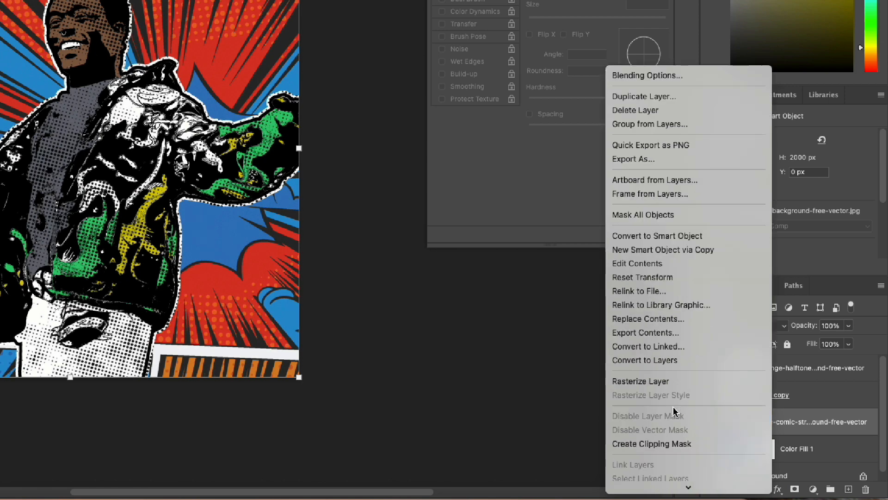
pyautogui.click(660, 376)
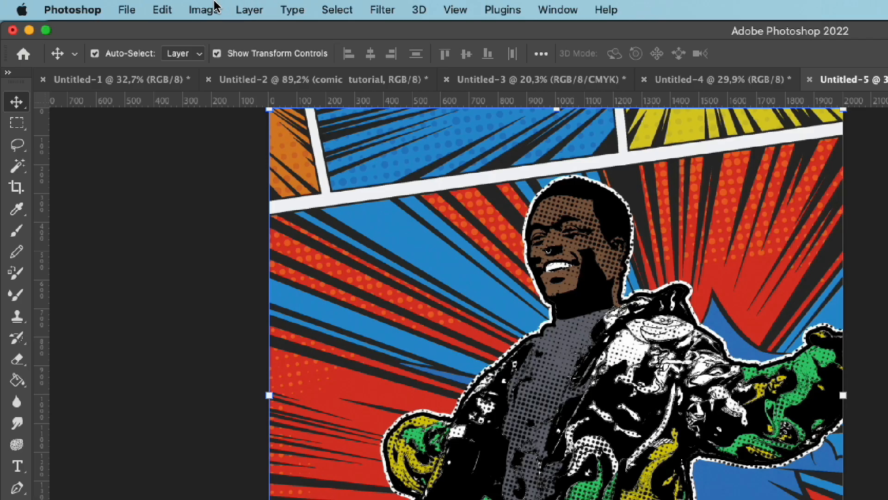
# Replace the red of the comic background with purple, using Replace Color with fuzziness 200 and hue -111.
pyautogui.click(197, 12)
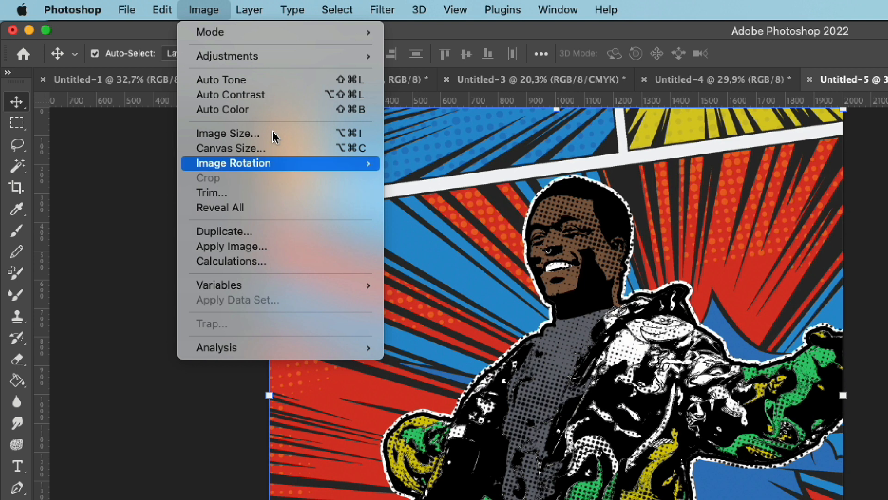
pyautogui.moveTo(265, 57)
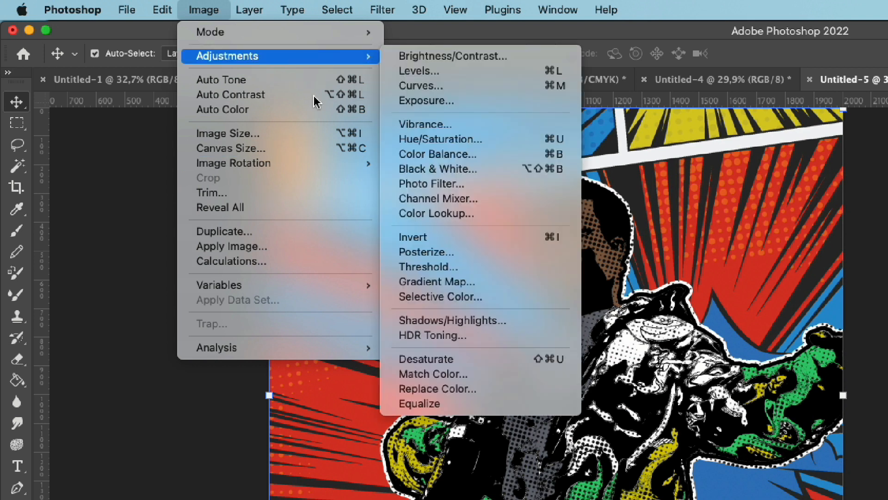
pyautogui.click(481, 377)
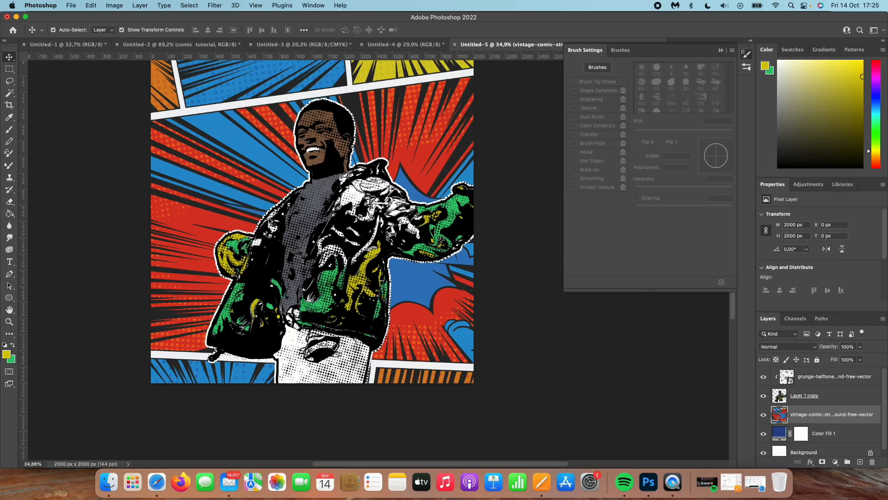
pyautogui.click(195, 223)
pyautogui.moveTo(415, 270); pyautogui.dragTo(396, 273)
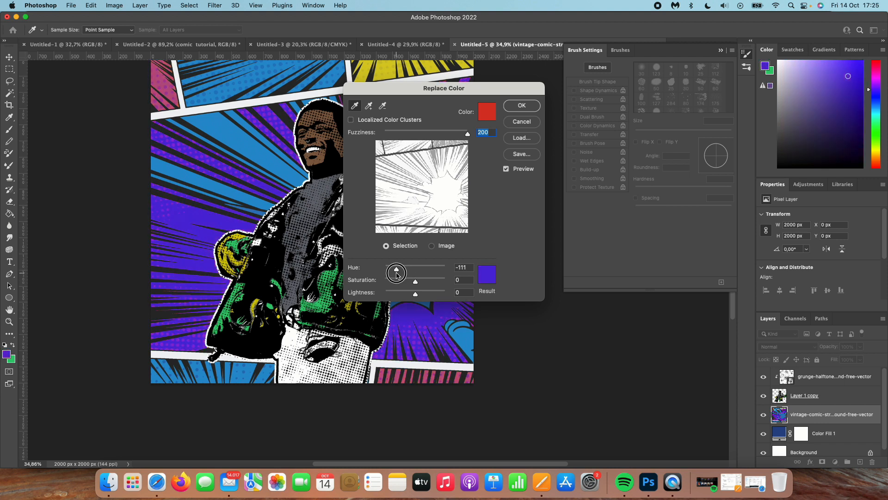
pyautogui.click(521, 105)
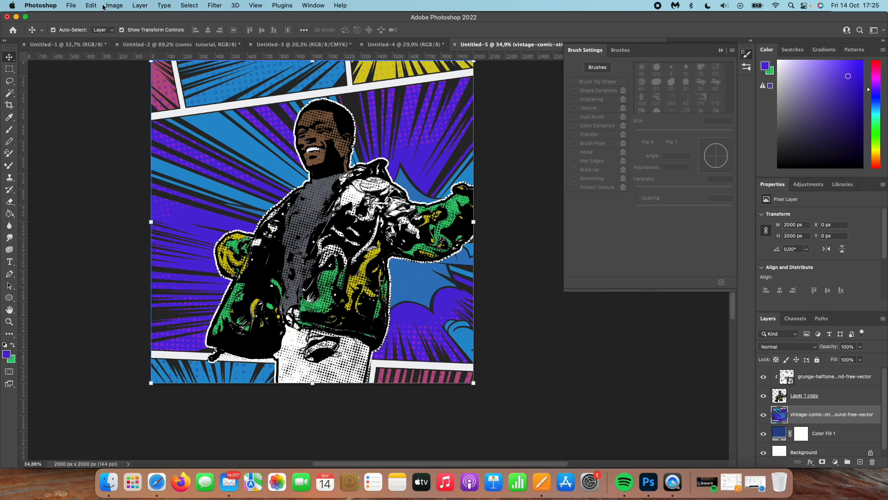
# Replace the light blue of the comic background with green, using Replace Color with fuzziness 200.
pyautogui.click(71, 5)
pyautogui.moveTo(114, 6)
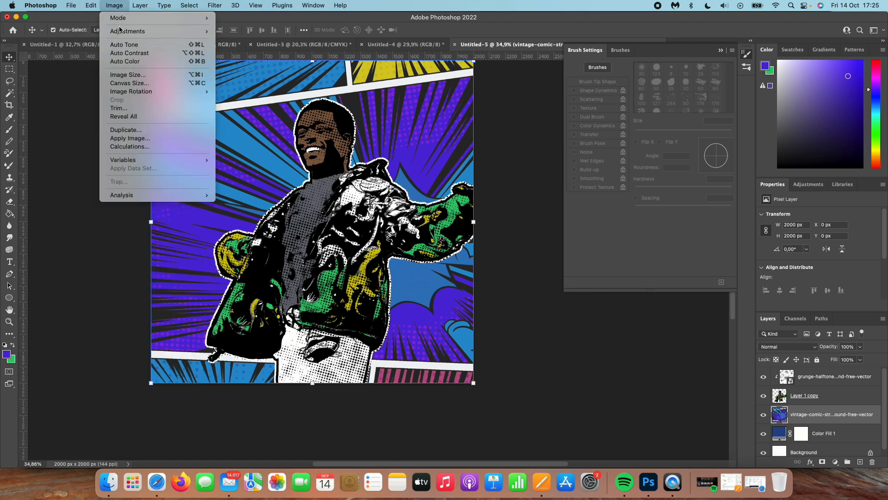
pyautogui.moveTo(125, 31)
pyautogui.click(257, 218)
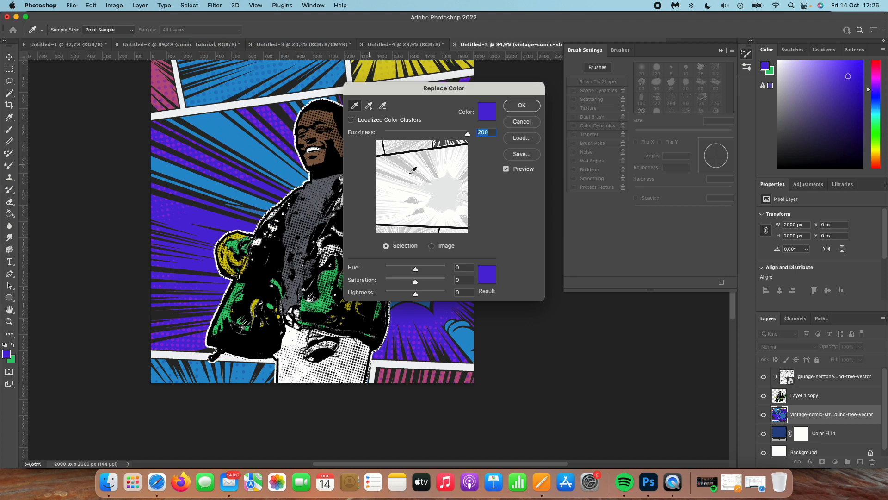
pyautogui.click(414, 172)
pyautogui.moveTo(415, 270); pyautogui.dragTo(407, 270)
pyautogui.click(522, 106)
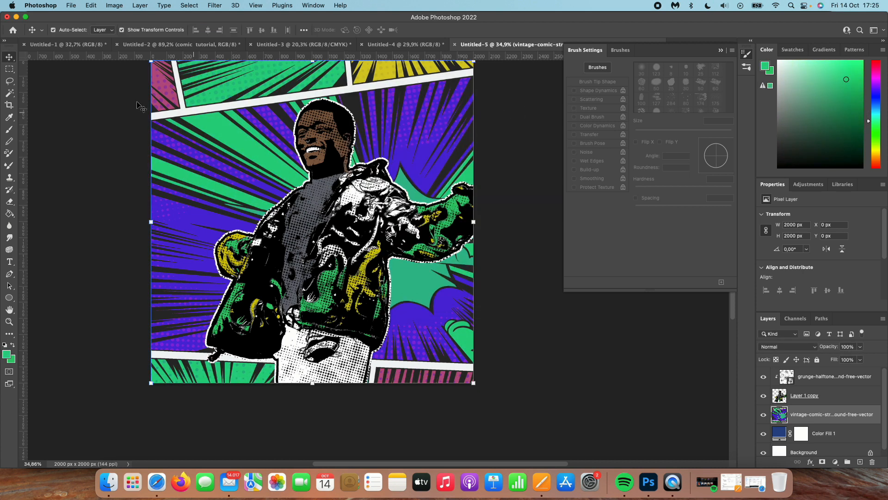
# Choose the Rectangular Marquee tool for working on the comic background layer.
pyautogui.click(9, 69)
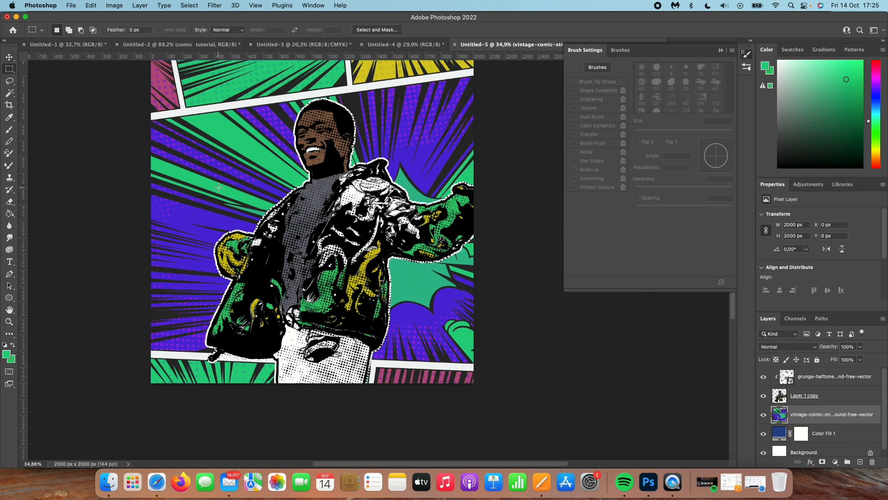
pyautogui.hscroll(2, 224, 195)
pyautogui.scroll(3, 231, 207)
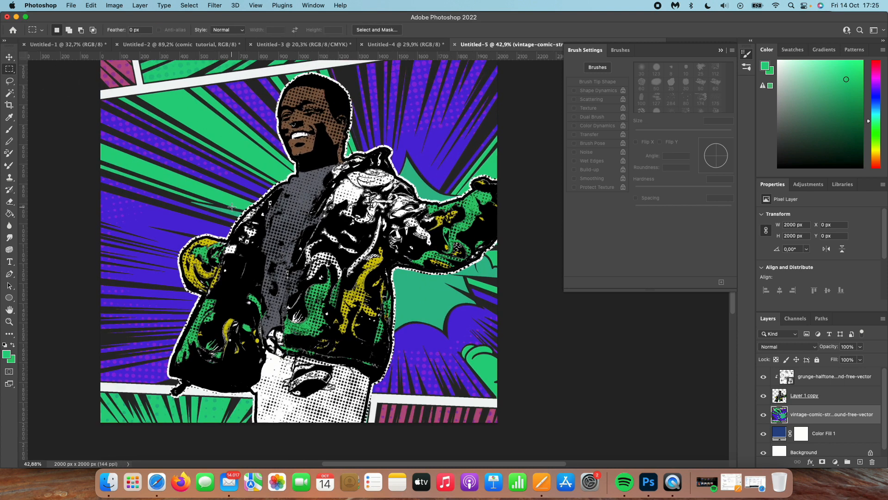